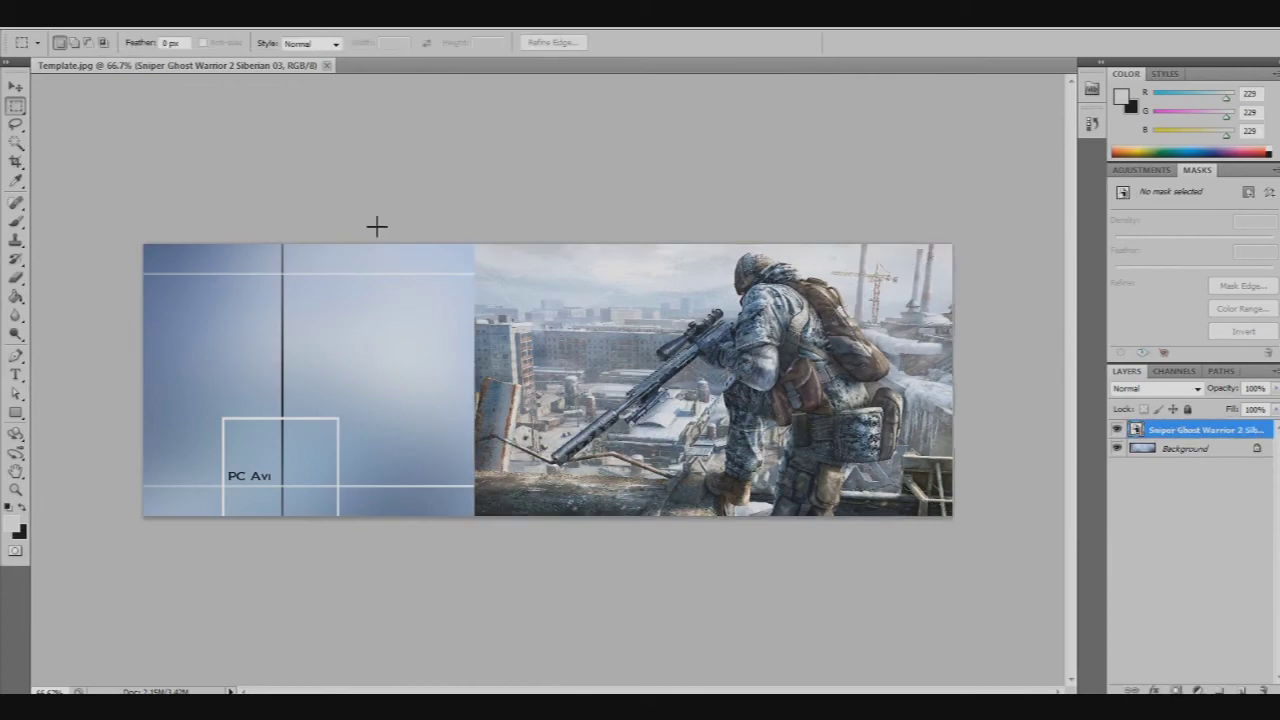
Step: Start a Pen path around the soldier's cutout, tracing the wooden fence and the beam beside the rear leg
key("ctrl+plus")
key("ctrl+plus")
key("ctrl+plus")
key("ctrl+plus")
key("ctrl+plus")
left_click_drag(648, 692, 948, 691)
left_click_drag(1072, 422, 1088, 530)
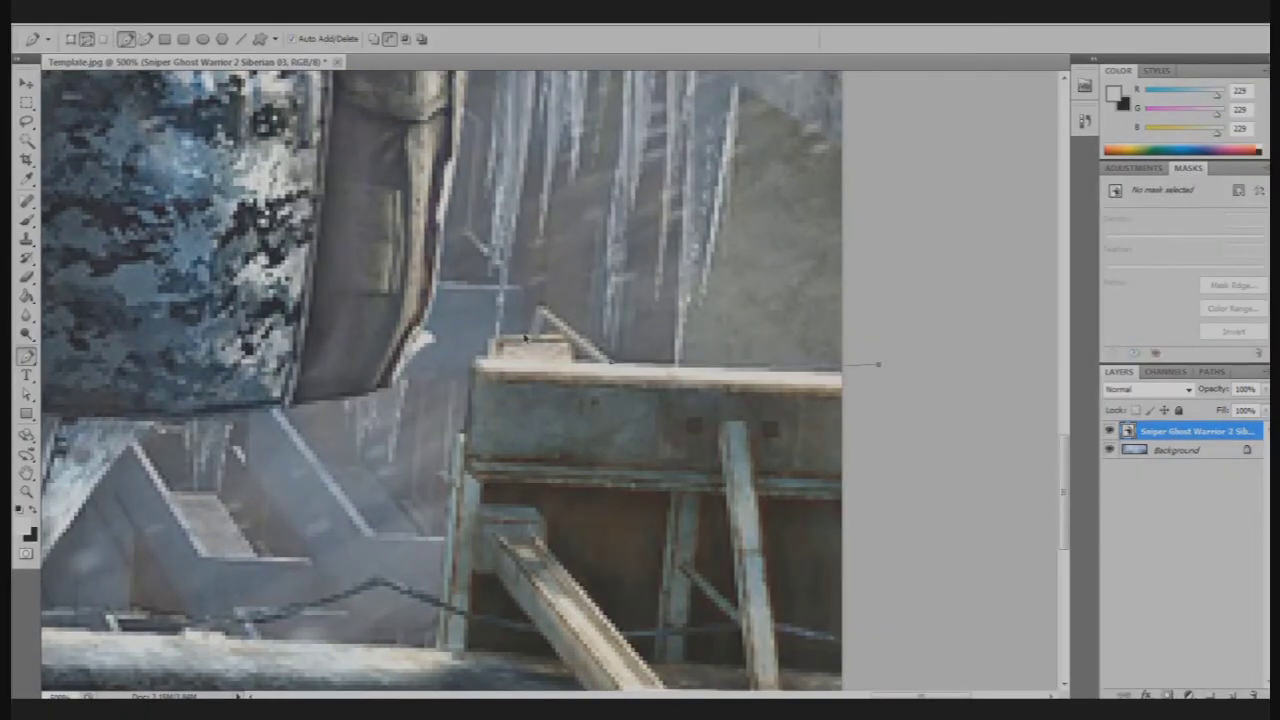
left_click(321, 646)
left_click_drag(921, 695, 885, 695)
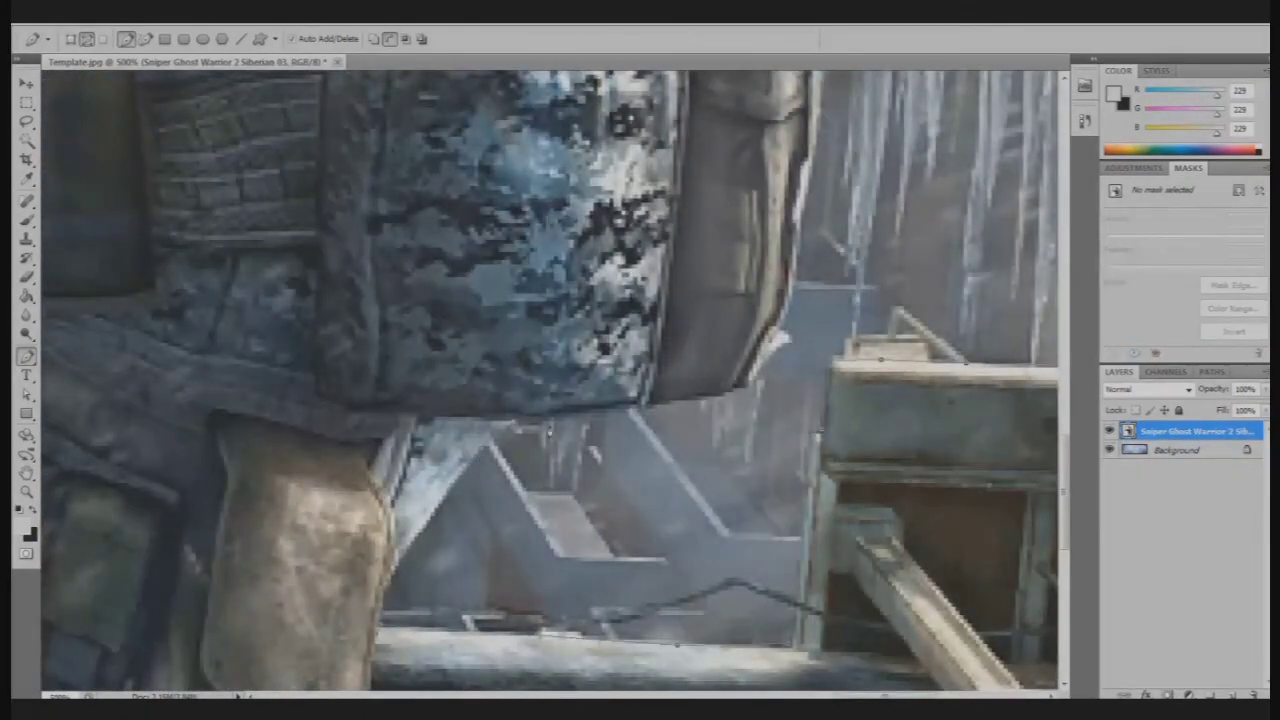
Step: Continue the path up around the soldier's hip pouch and along the outer edge of the backpack
left_click_drag(1067, 472, 1068, 274)
left_click(628, 251)
left_click(591, 334)
left_click(541, 177)
left_click(604, 157)
left_click(735, 411)
left_click(440, 402)
left_click(400, 330)
left_click(380, 276)
left_click(327, 187)
left_click(272, 158)
left_click(132, 125)
left_click_drag(885, 695, 828, 695)
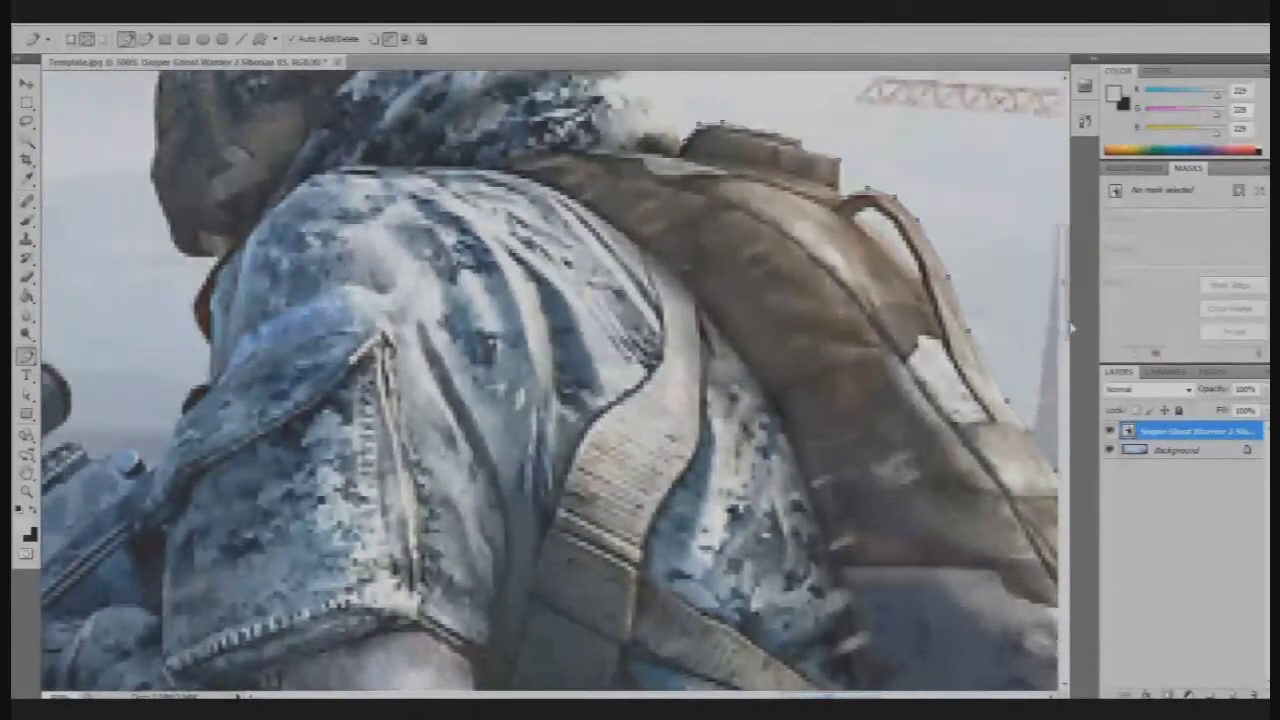
Step: Continue the path over the soldier's scarf and helmet and down the face toward the shoulder
left_click_drag(1068, 328, 1068, 270)
left_click(667, 430)
left_click(631, 371)
left_click(606, 352)
left_click(573, 327)
left_click(515, 305)
left_click(448, 314)
left_click(414, 265)
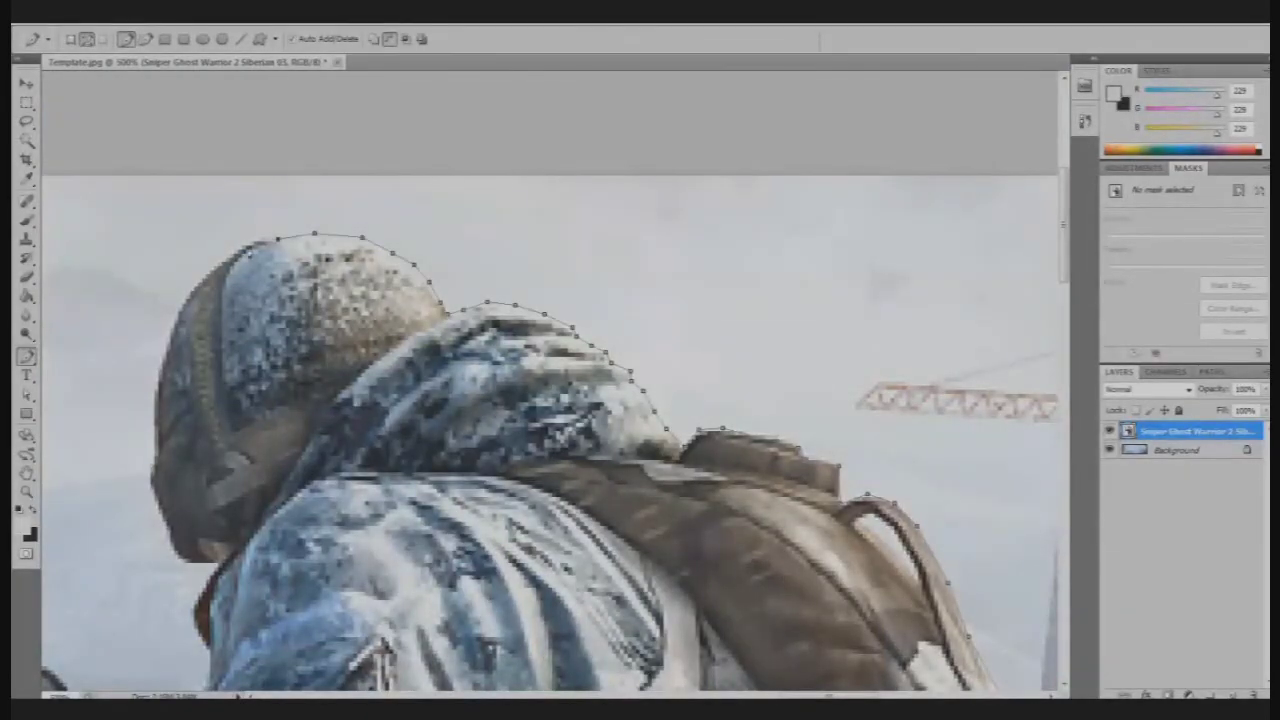
left_click_drag(1064, 245, 1064, 306)
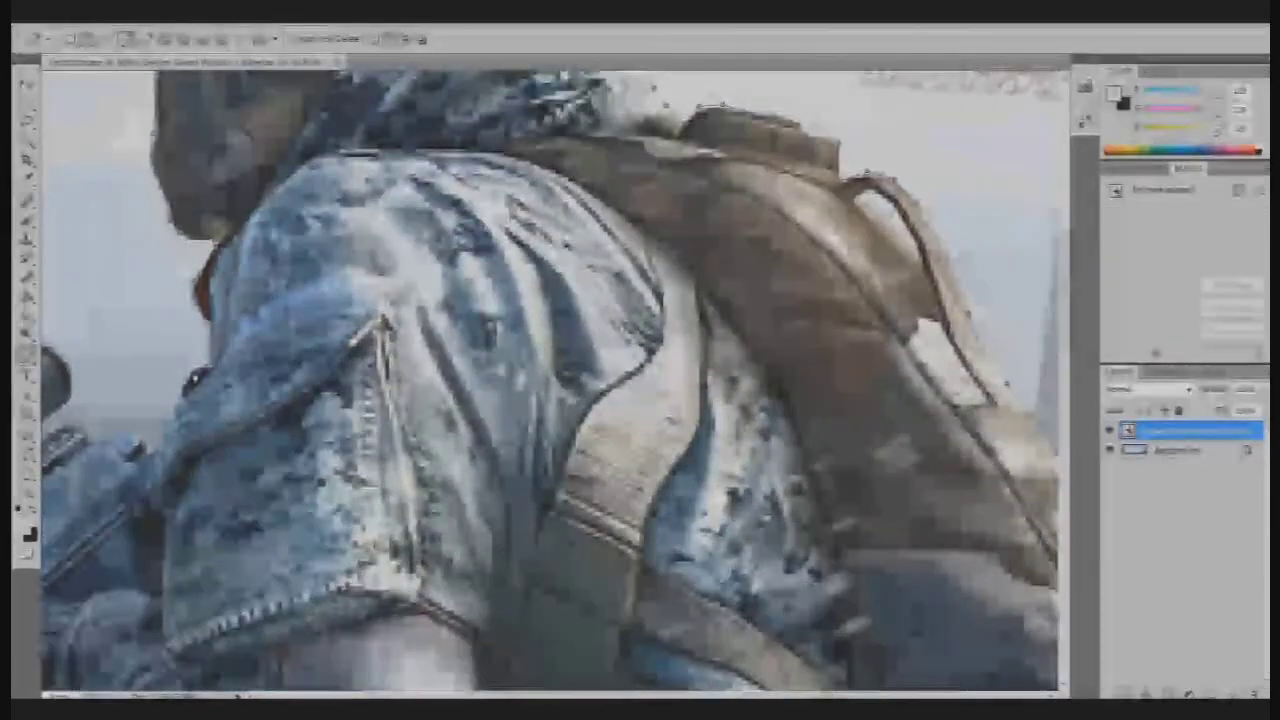
left_click_drag(828, 695, 751, 695)
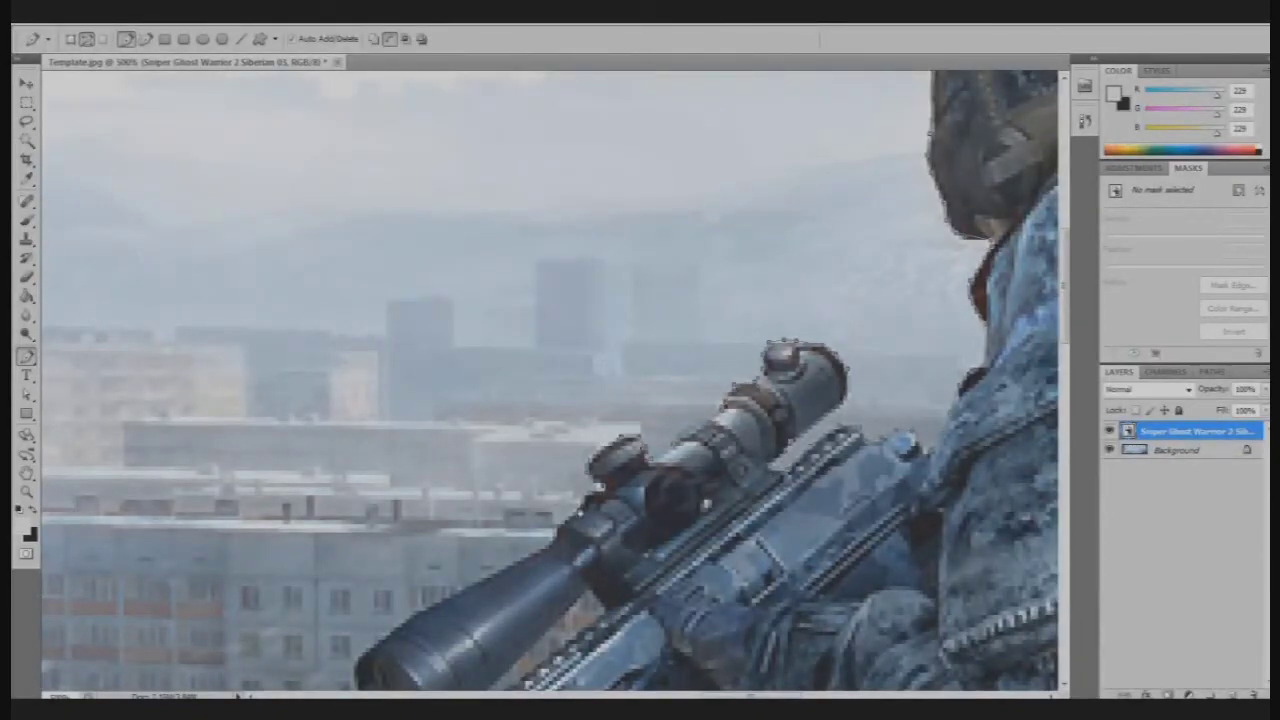
Step: Trace the rifle scope and the upper edge of the rifle down to the tip of the suppressor
scroll(550, 380, "down", 3)
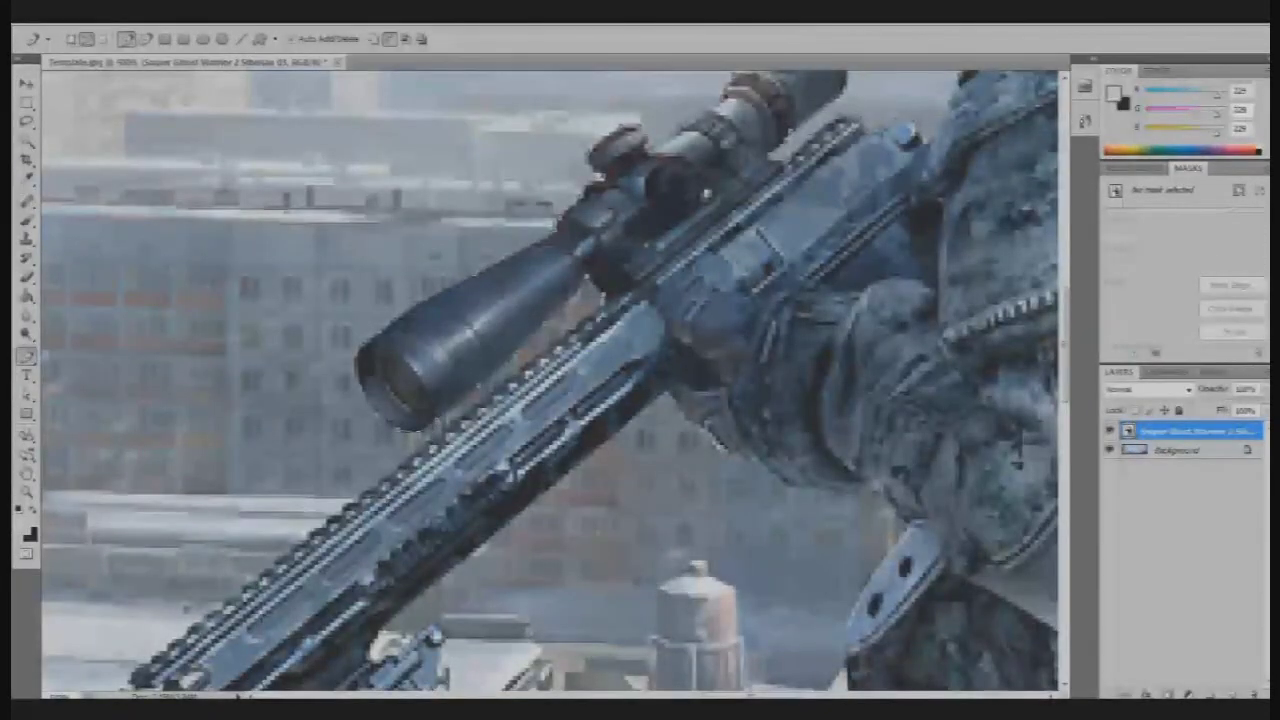
left_click_drag(1064, 343, 1064, 405)
left_click(626, 405)
left_click_drag(751, 695, 685, 695)
scroll(550, 380, "down", 3)
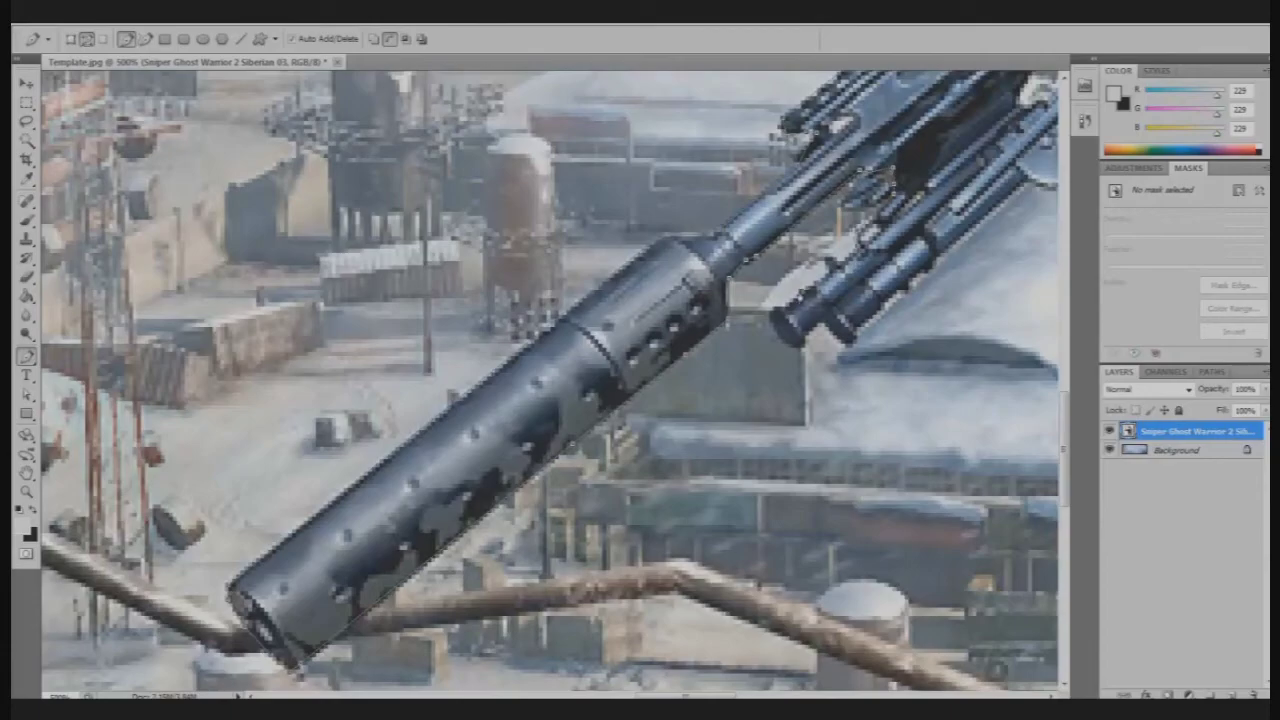
Step: Trace the rifle's underside with its bipod, the supporting arm and the front of the soldier's leg
scroll(550, 380, "right", 5)
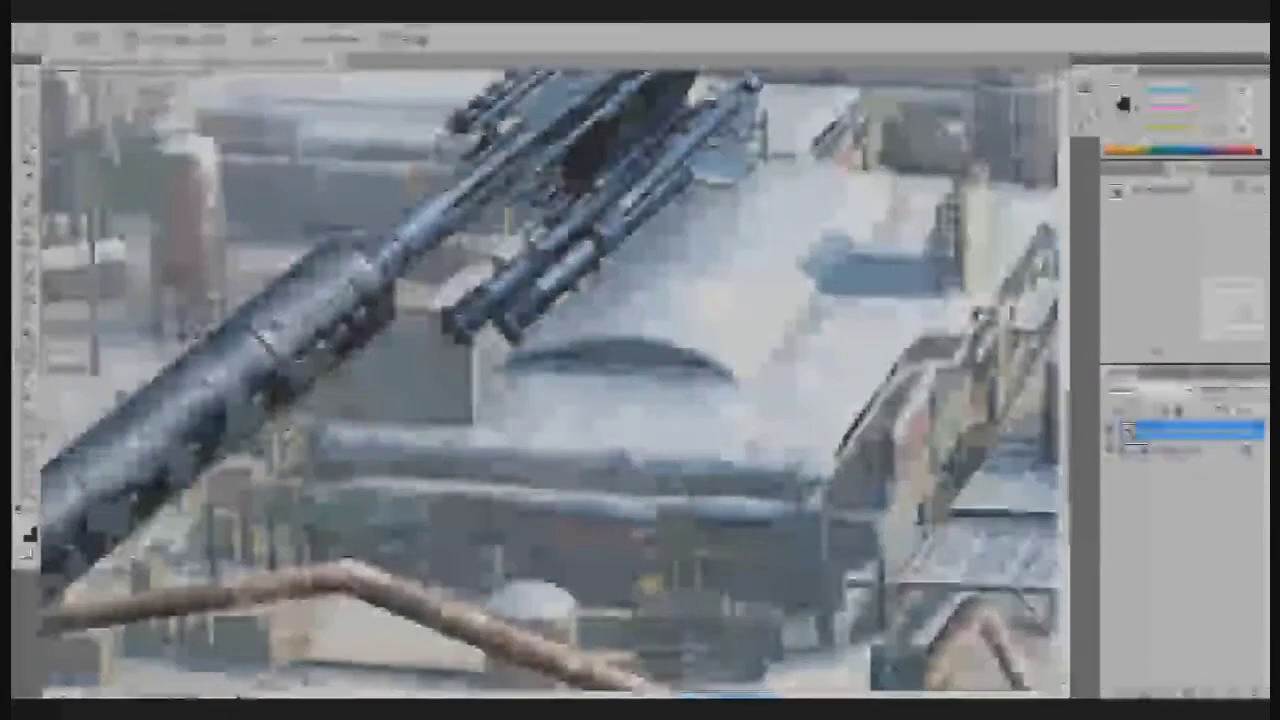
scroll(550, 380, "up", 3)
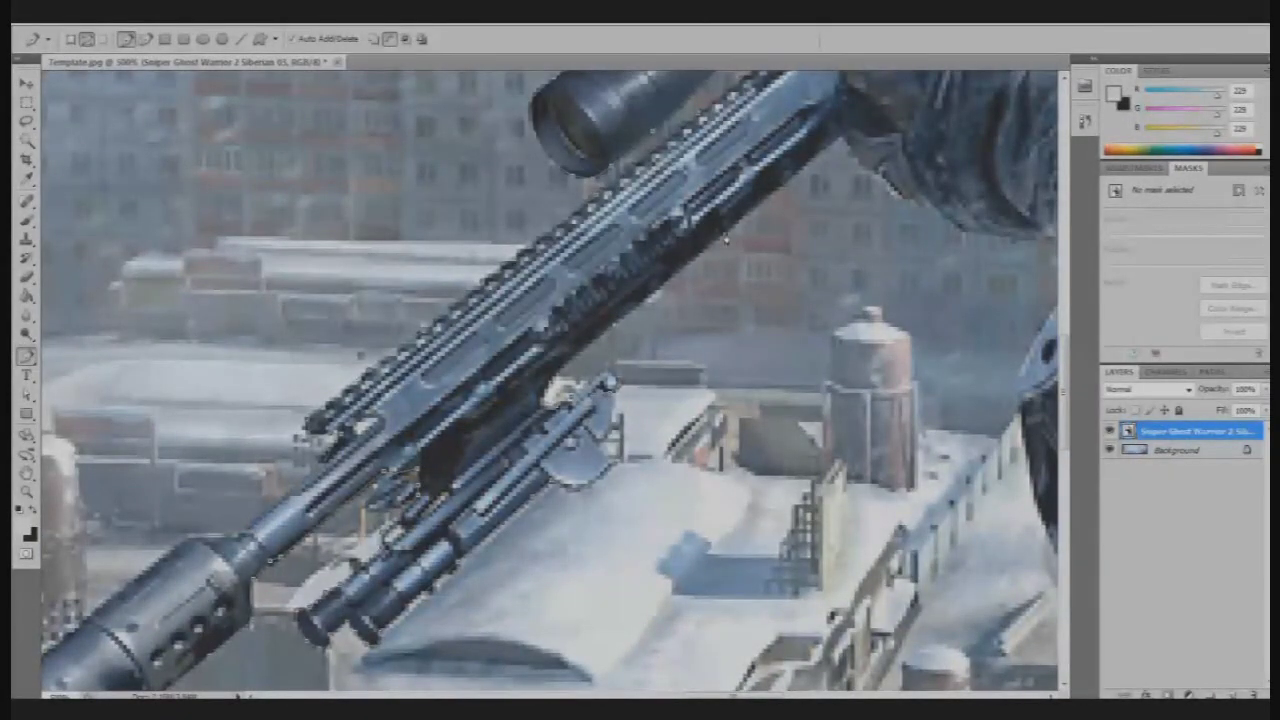
scroll(550, 380, "right", 5)
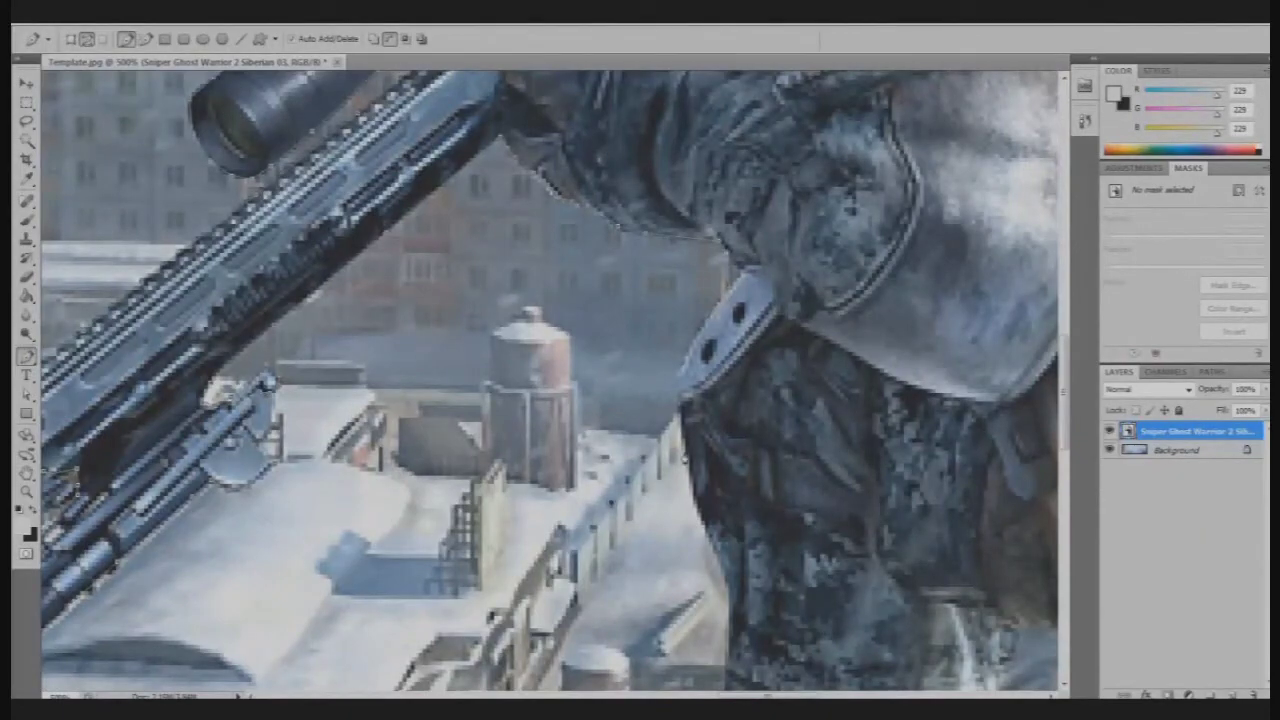
scroll(550, 380, "down", 3)
scroll(550, 380, "down", 3)
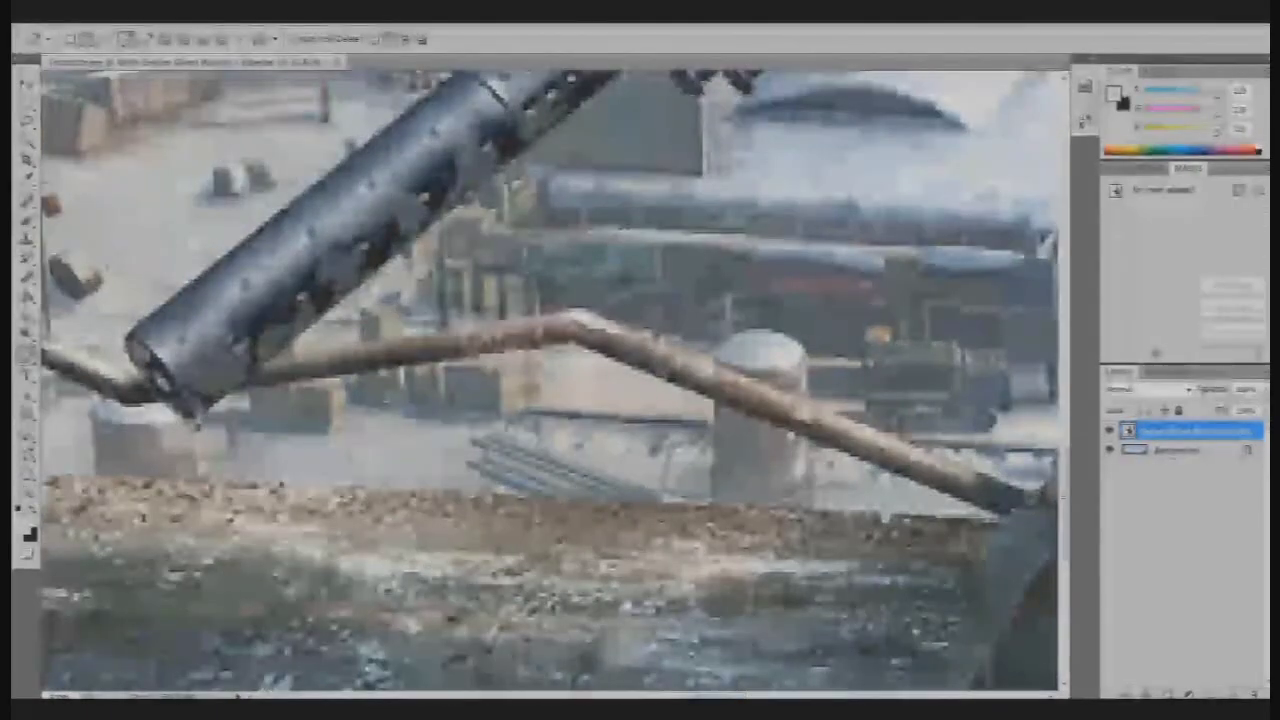
Step: Trace the top of the ground beam to the photo's edge and take the path around below the canvas
scroll(550, 380, "left", 10)
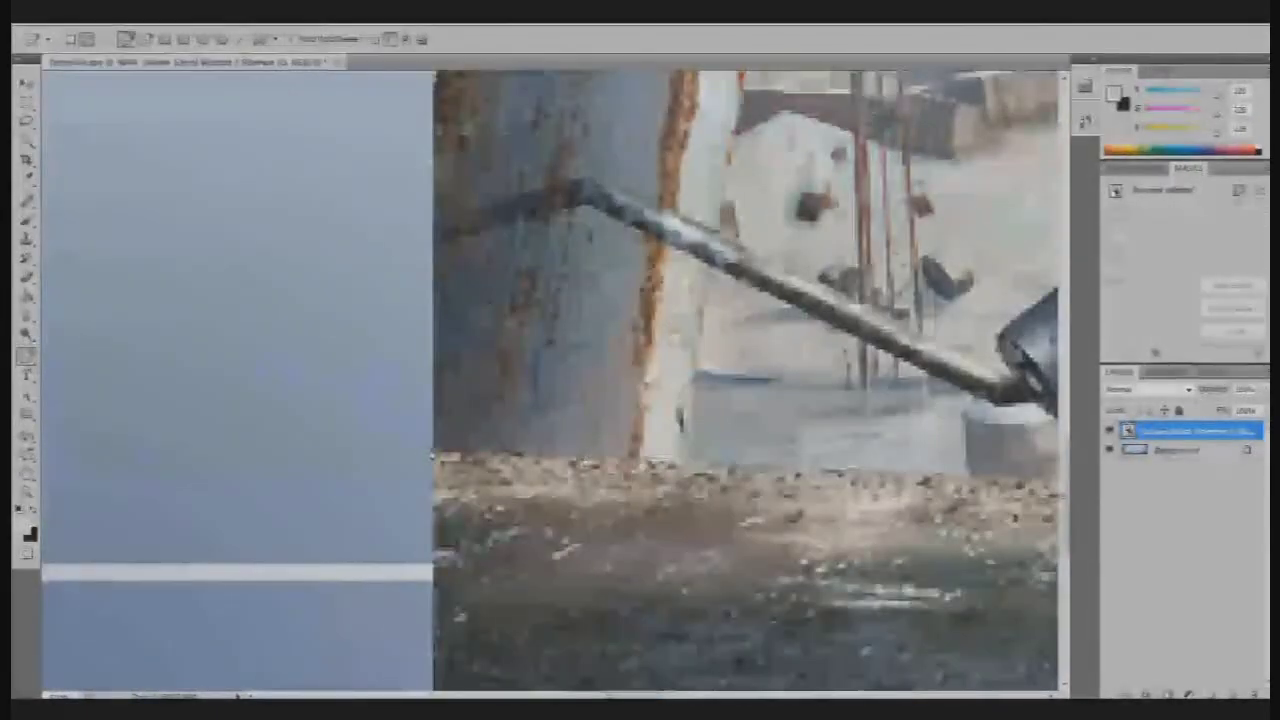
scroll(550, 380, "down", 5)
left_click(414, 543)
Step: Convert the finished path around the soldier into a selection
key("ctrl+minus")
key("ctrl+minus")
key("ctrl+minus")
key("ctrl+minus")
key("ctrl+minus")
right_click(934, 480)
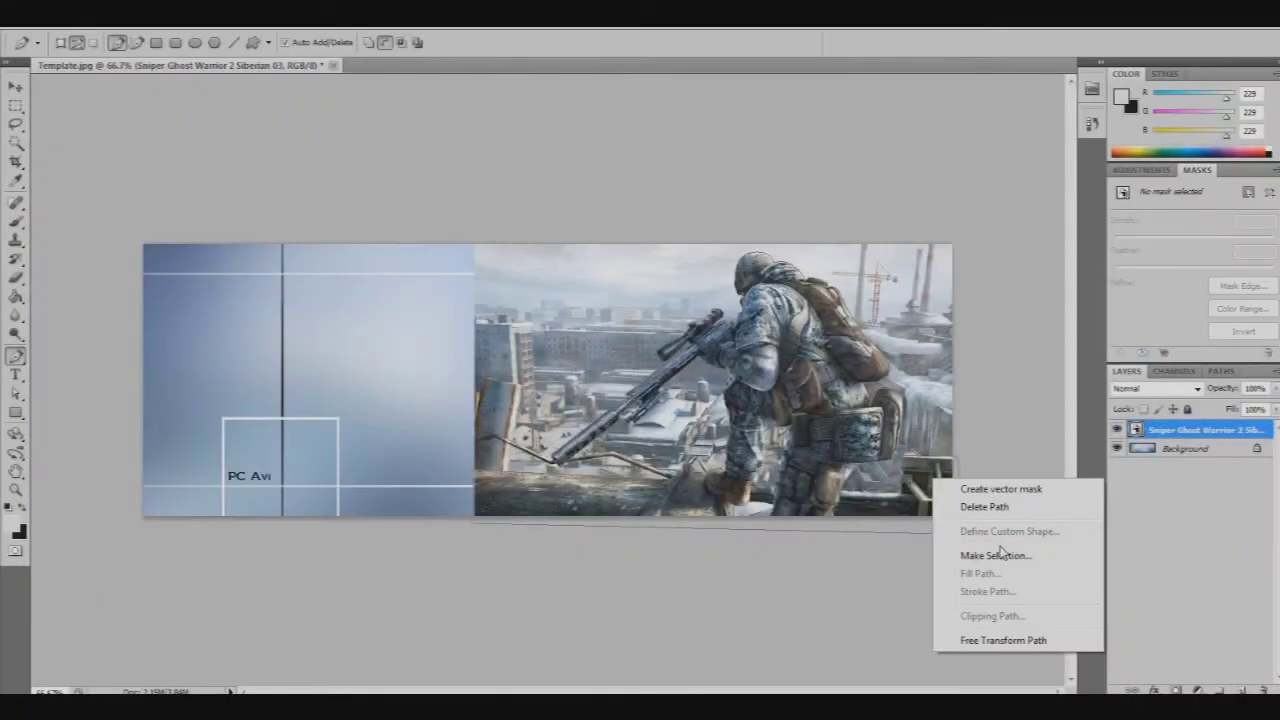
left_click(1001, 554)
left_click(735, 214)
Step: Rasterize the Sniper Ghost Warrior 2 layer, delete the city background around the soldier and deselect
key("Delete")
key("Return")
right_click(1145, 430)
left_click(1010, 443)
key("Delete")
left_click(15, 105)
left_click(101, 279)
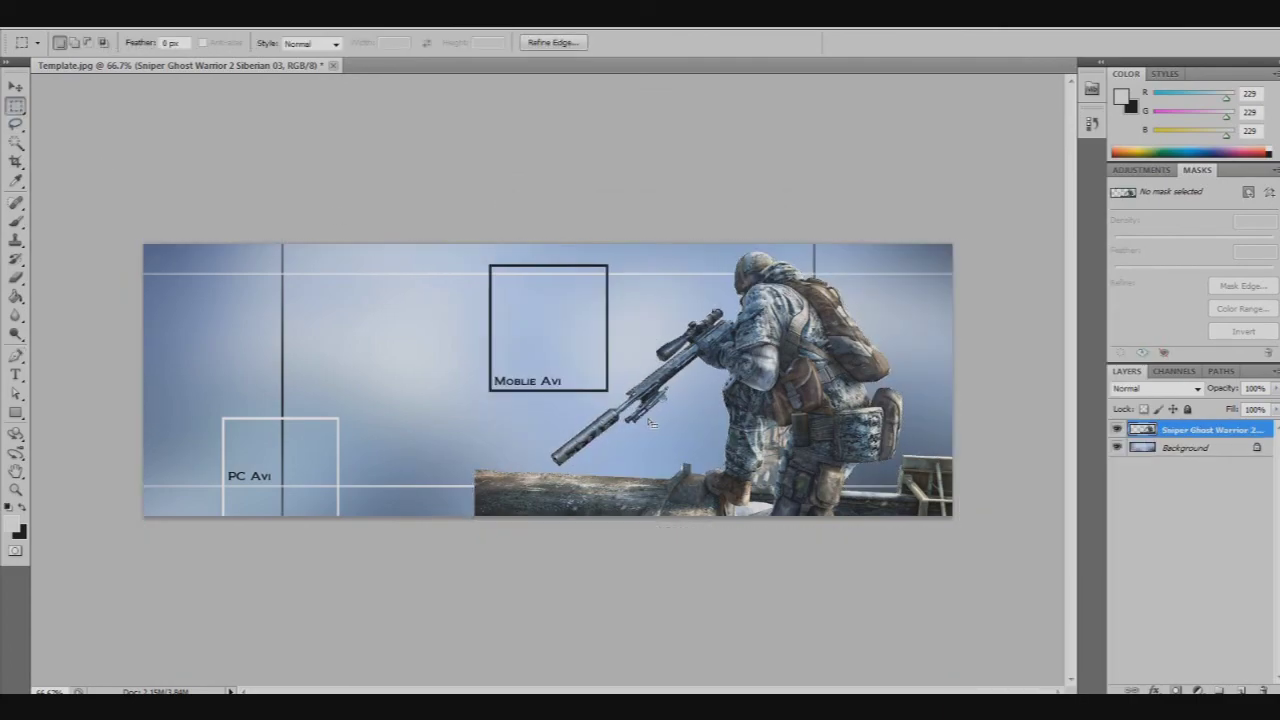
Step: Trace the leftover background between the soldier's legs with the Pen tool
left_click(16, 357)
key("ctrl+plus")
key("ctrl+plus")
key("ctrl+plus")
left_click_drag(650, 690, 785, 690)
left_click_drag(1072, 331, 1079, 370)
scroll(1078, 372, "down", 2)
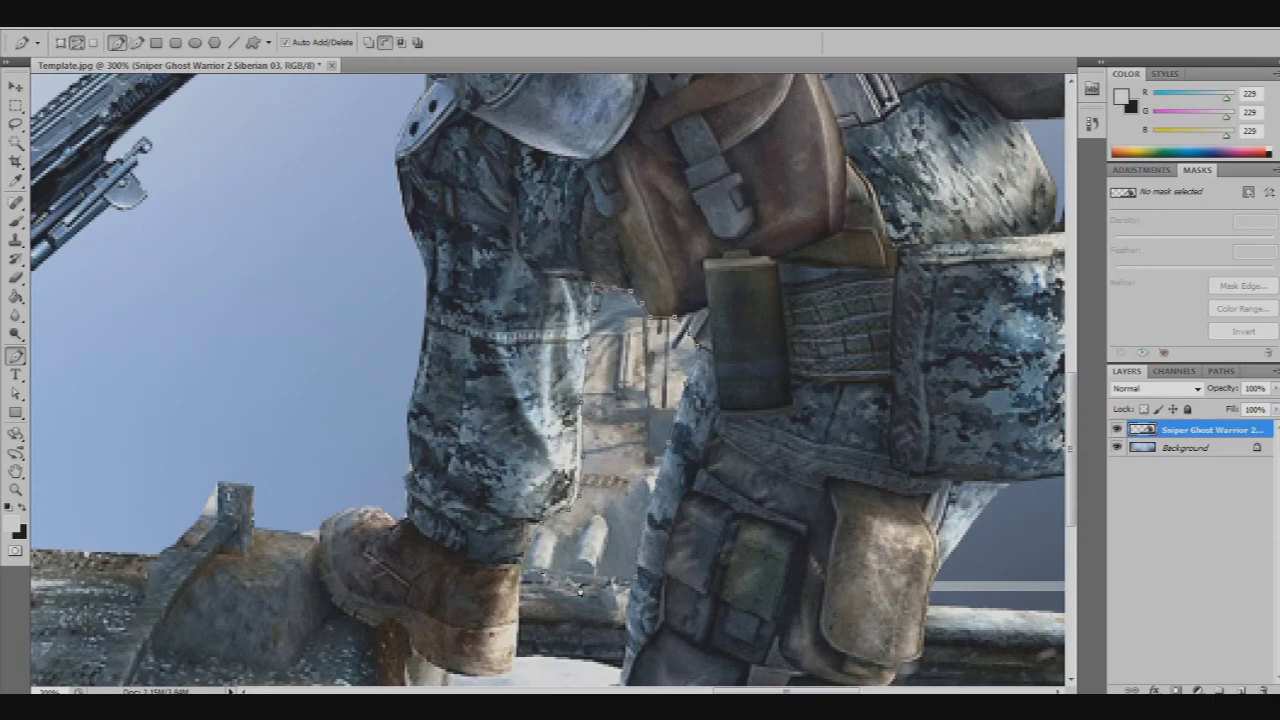
Step: Turn the path between the legs into a selection, delete the background inside it and deselect
right_click(622, 466)
left_click(688, 545)
key("Return")
key("m")
right_click(478, 313)
left_click(523, 322)
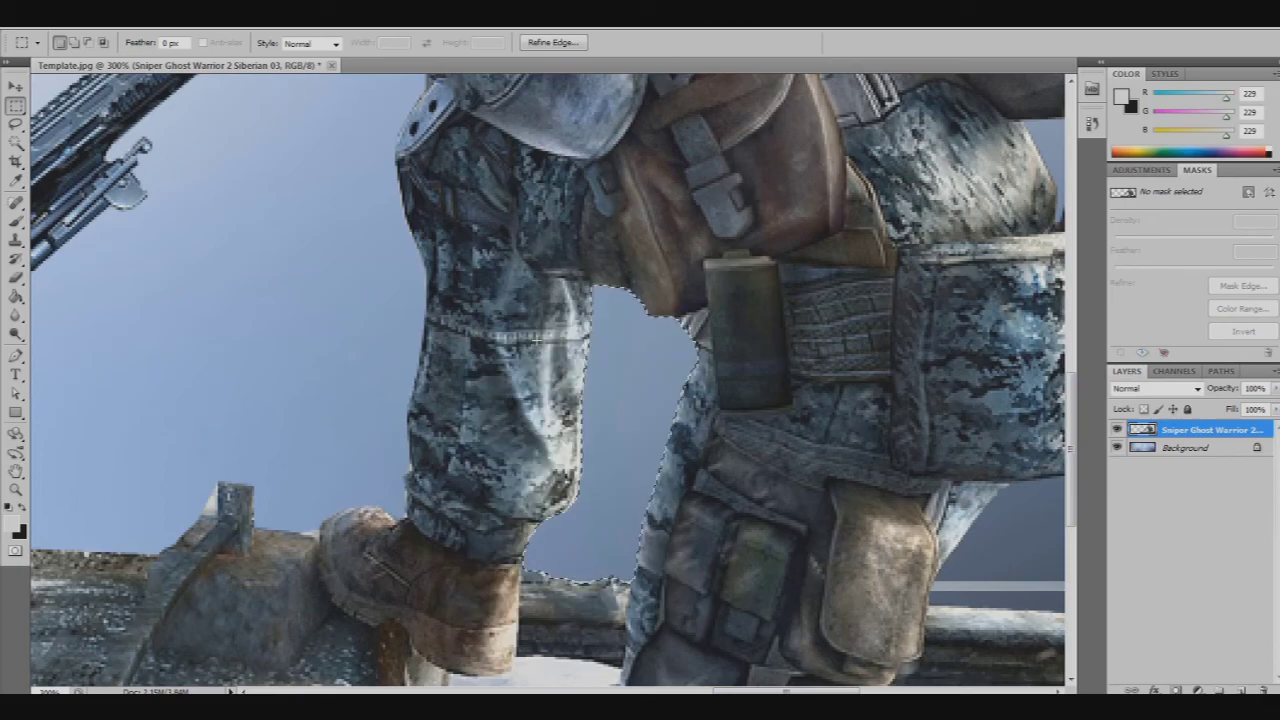
key("ctrl+minus")
key("ctrl+minus")
key("ctrl+minus")
Step: Place the terminator_salvation35 image from the file window into the template
mouse_move(182, 702)
left_click(204, 666)
left_click_drag(797, 166, 559, 470)
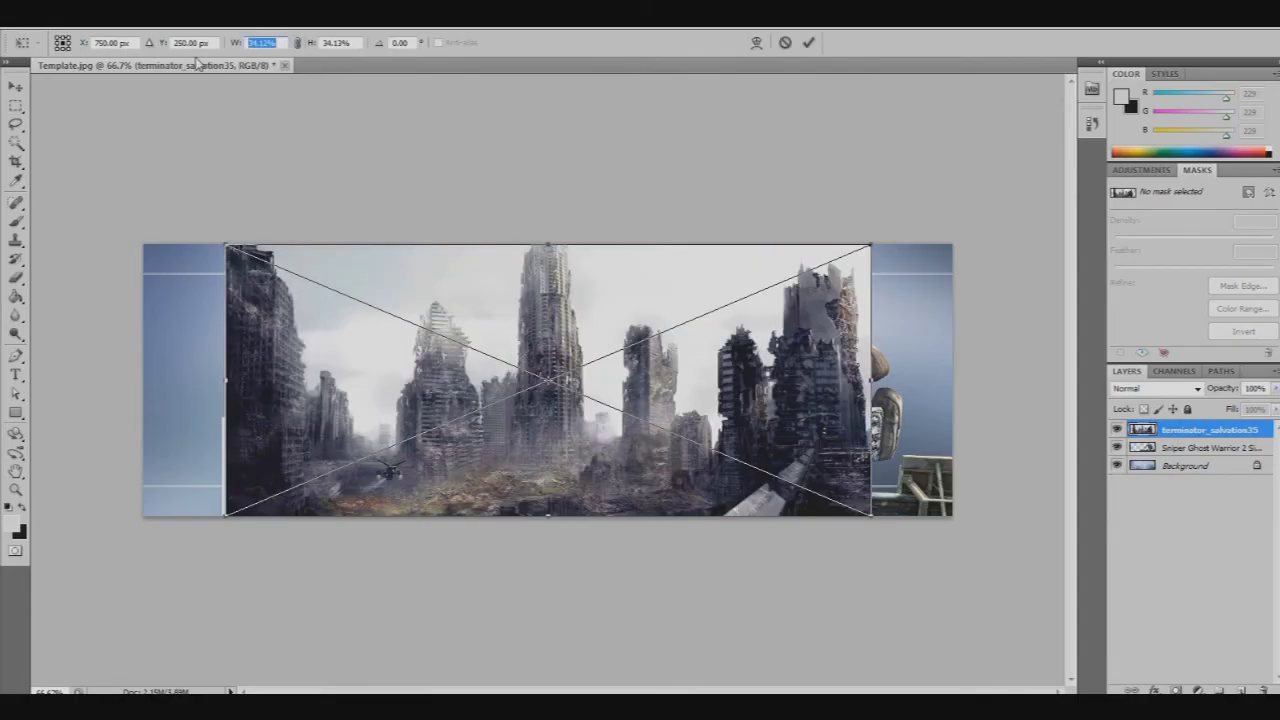
Step: Scale the placed city image to 45% width and 40% height
type("50")
key("BackSpace")
key("BackSpace")
type("45")
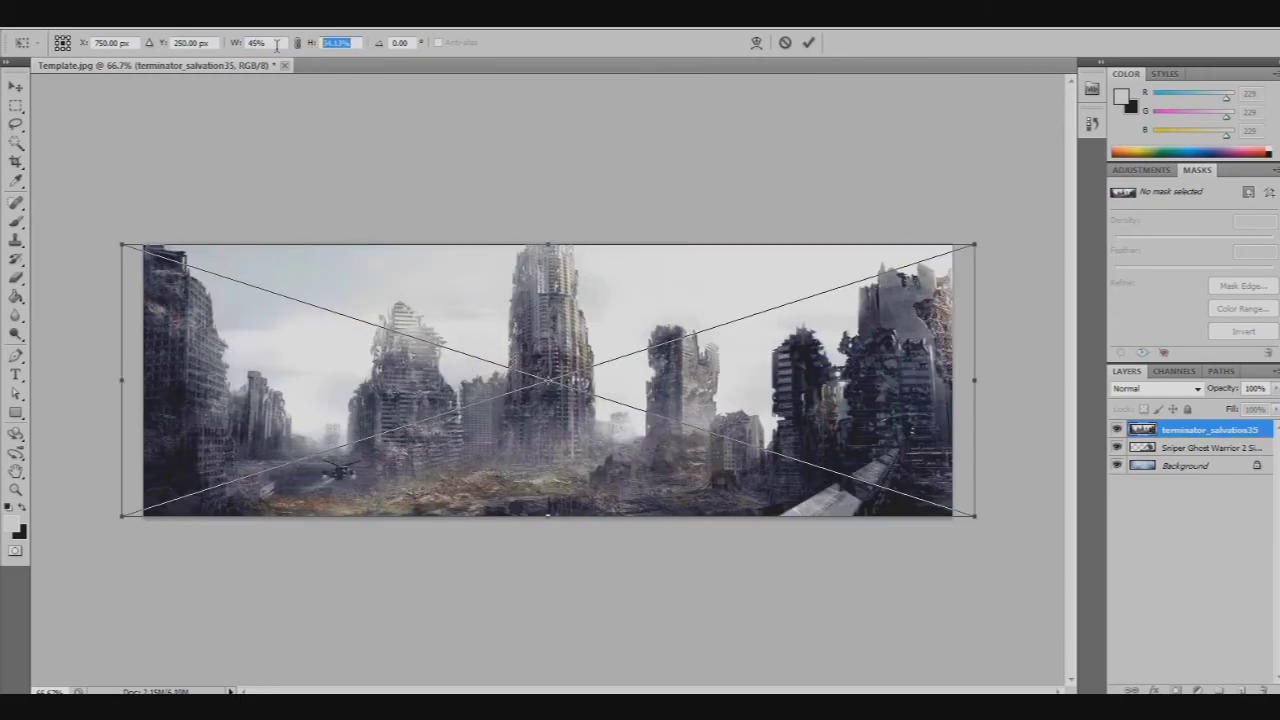
type("40")
Step: Nudge the city image downward and commit its placement
left_click(680, 302)
key("Down")
key("Down")
key("Down")
key("Down")
key("Down")
key("Down")
key("Down")
key("Down")
key("Down")
key("Down")
key("Down")
key("Down")
key("Down")
key("Down")
key("Down")
key("Down")
key("Down")
key("Down")
key("Down")
key("Down")
key("Down")
left_click(810, 43)
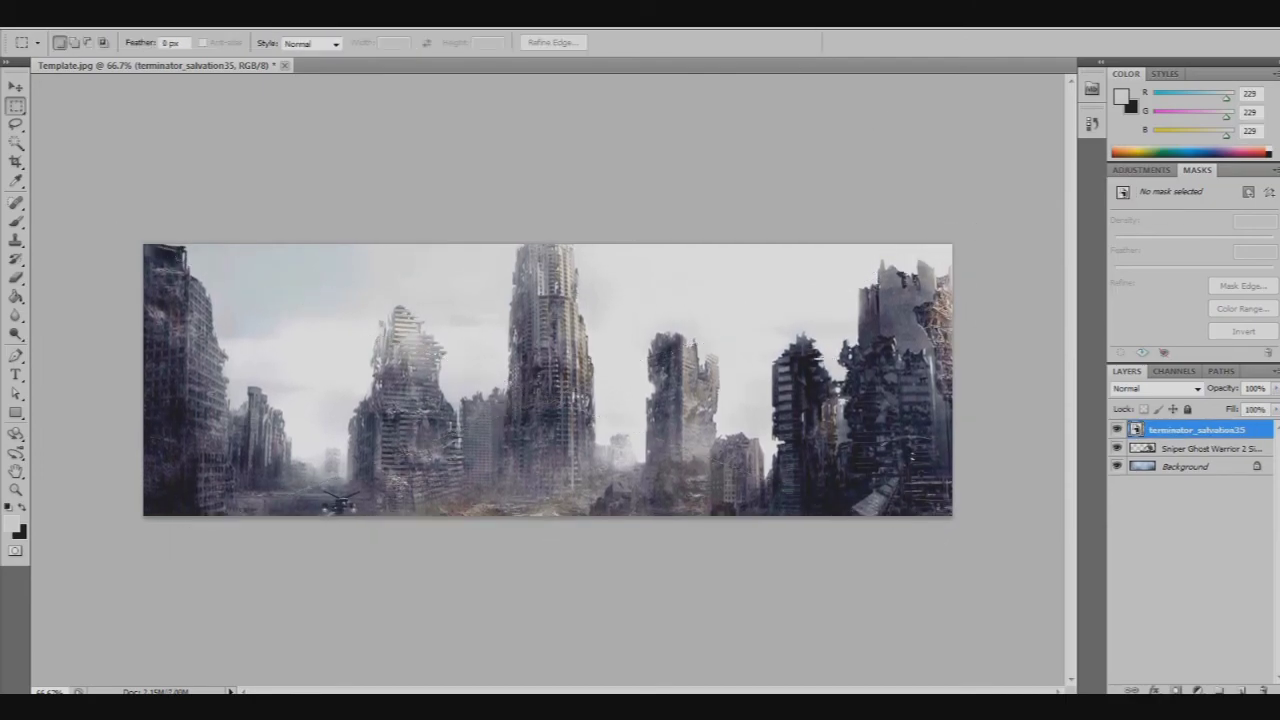
Step: Rasterize the terminator_salvation35 layer
left_click(17, 356)
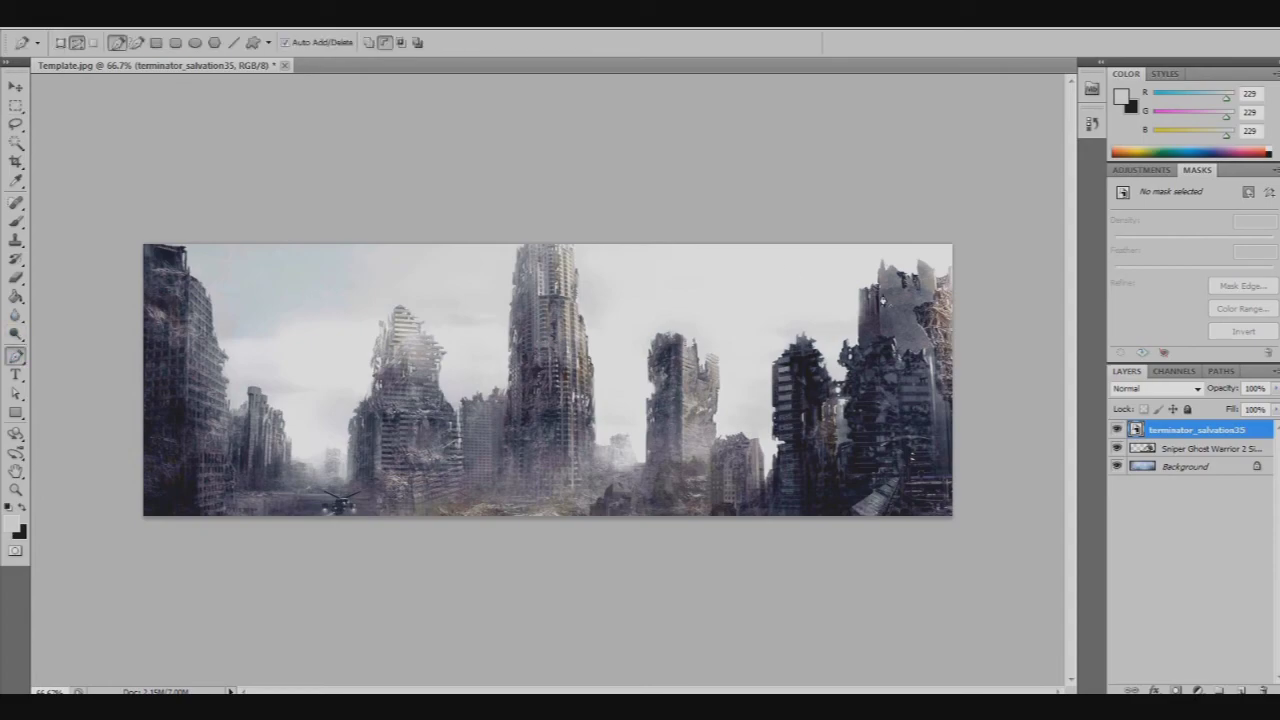
right_click(1188, 432)
key("Escape")
Step: Start a Pen path along the lower side of the ruined building just before the tall central tower
key("ctrl+plus")
key("ctrl+plus")
key("ctrl+plus")
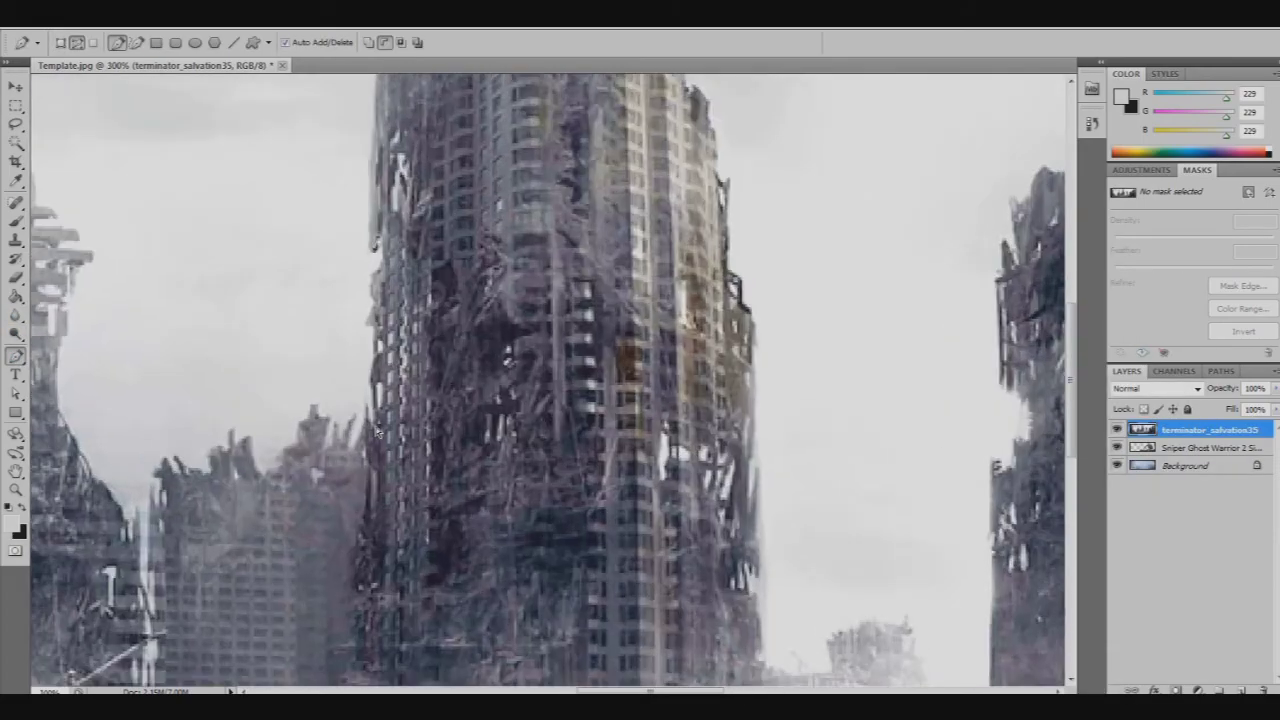
key("ctrl+plus")
left_click_drag(683, 691, 613, 691)
left_click_drag(1072, 344, 1080, 438)
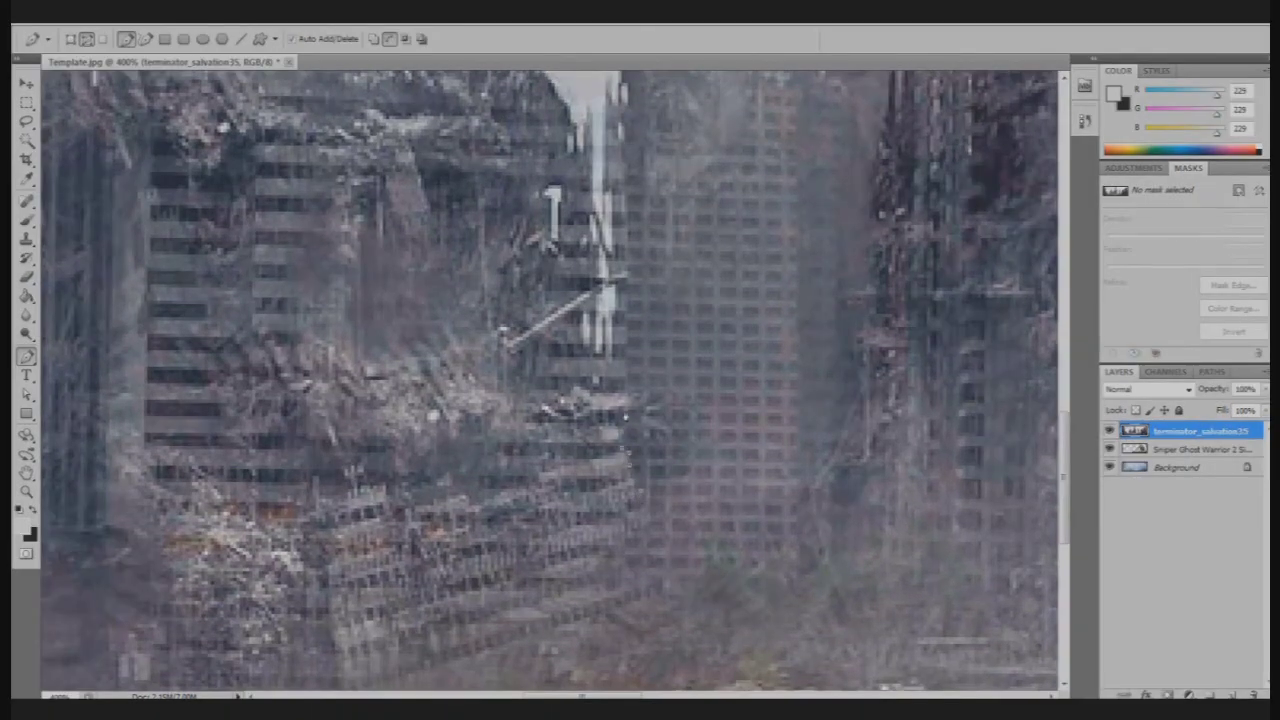
key("ctrl+minus")
key("ctrl+minus")
key("ctrl+plus")
key("ctrl+plus")
key("ctrl+plus")
scroll(650, 463, "up", 3)
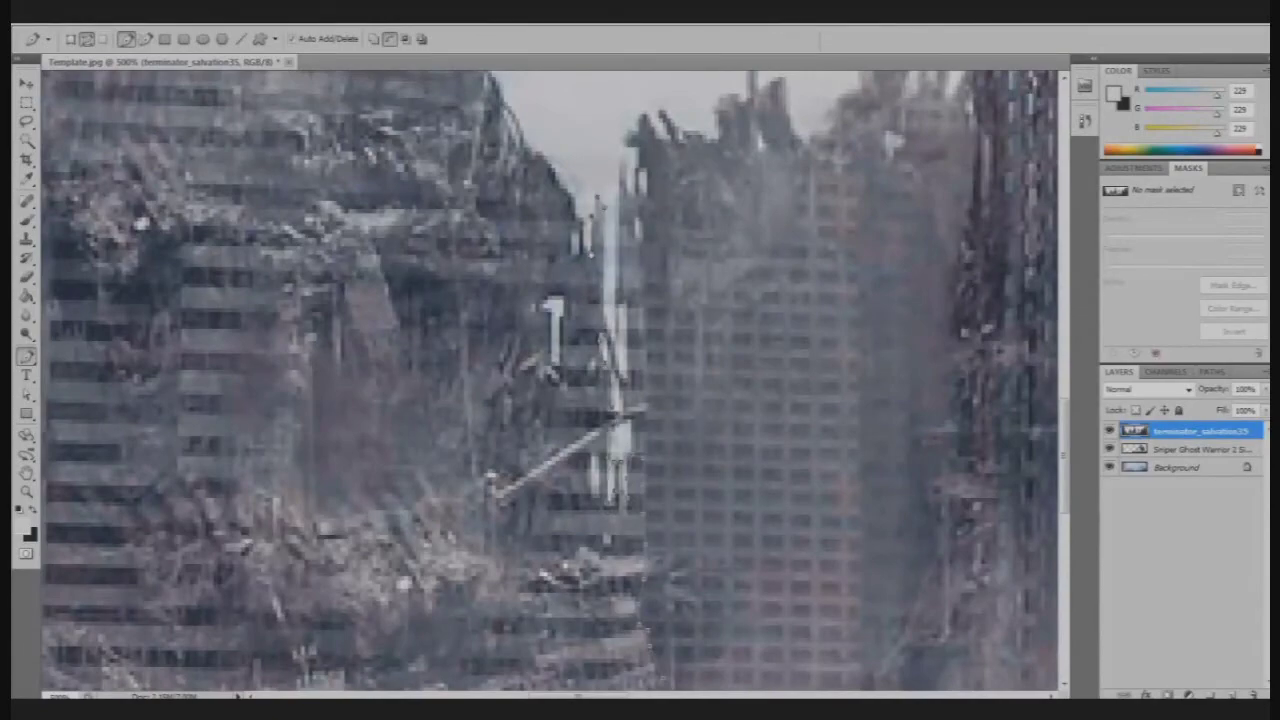
scroll(520, 124, "up", 5)
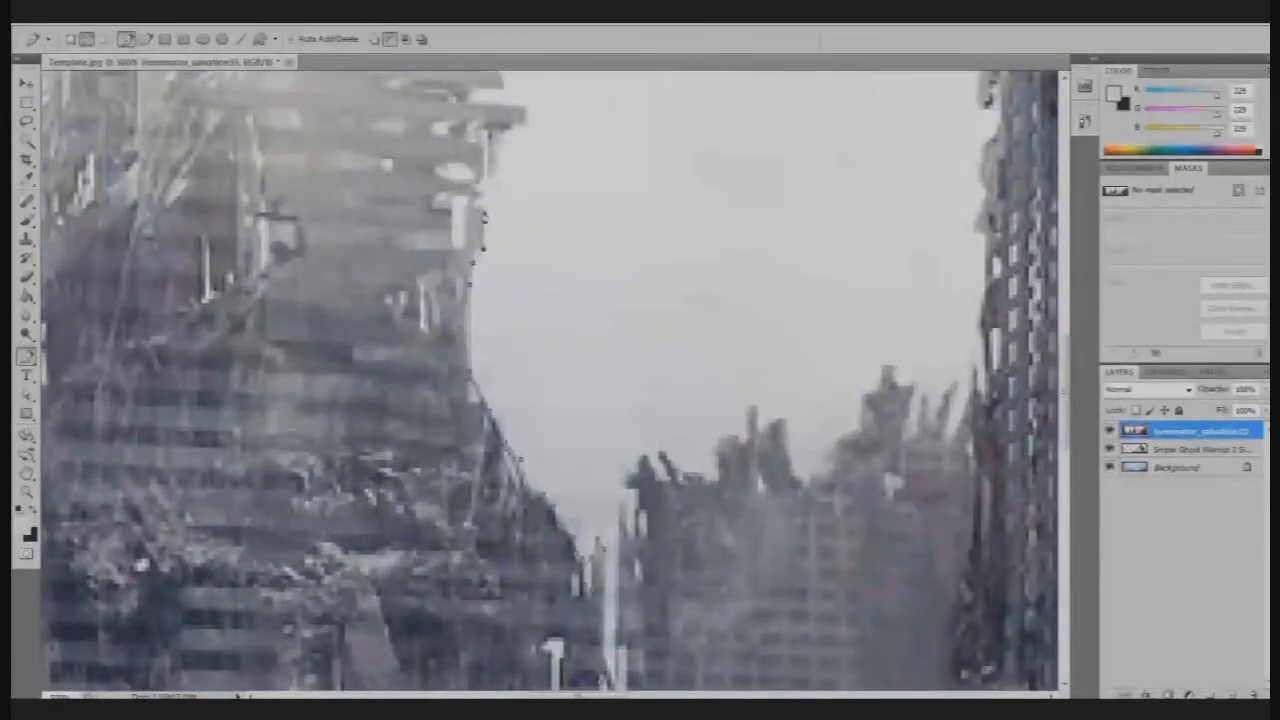
Step: Continue the path up the building's broken ledges and around its jagged roof
scroll(502, 352, "up", 4)
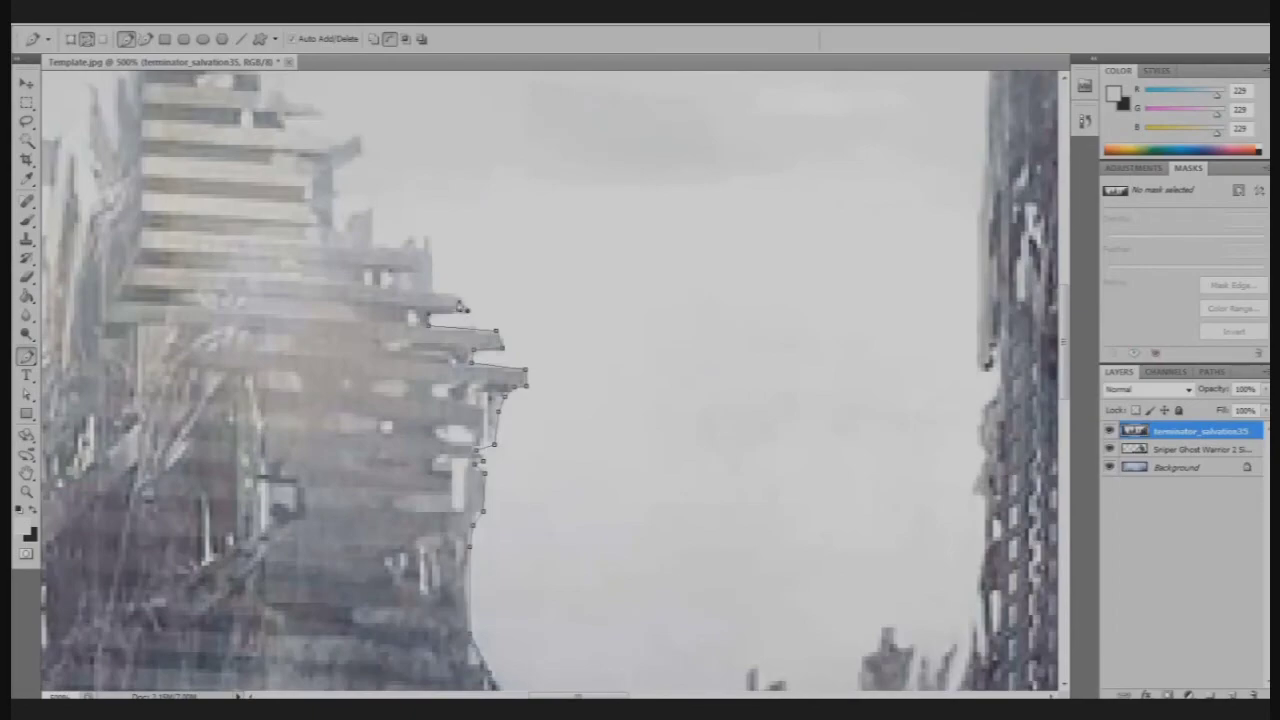
scroll(289, 424, "up", 4)
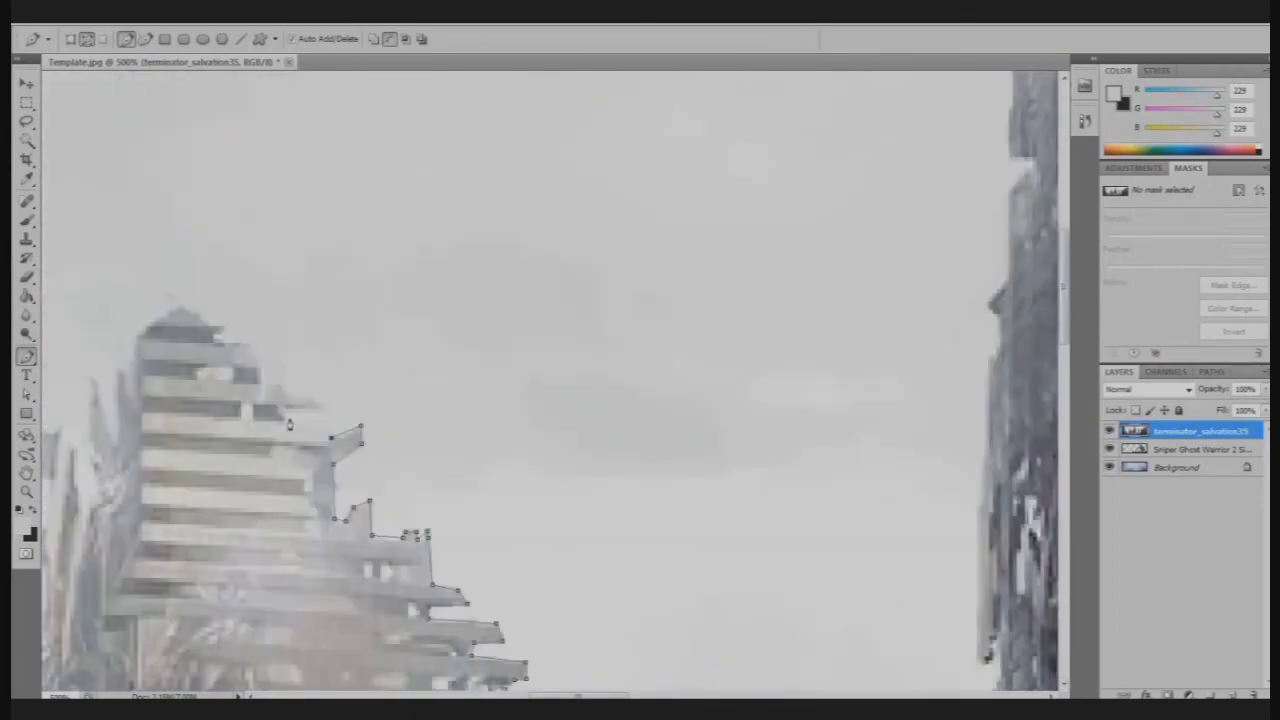
scroll(115, 380, "left", 5)
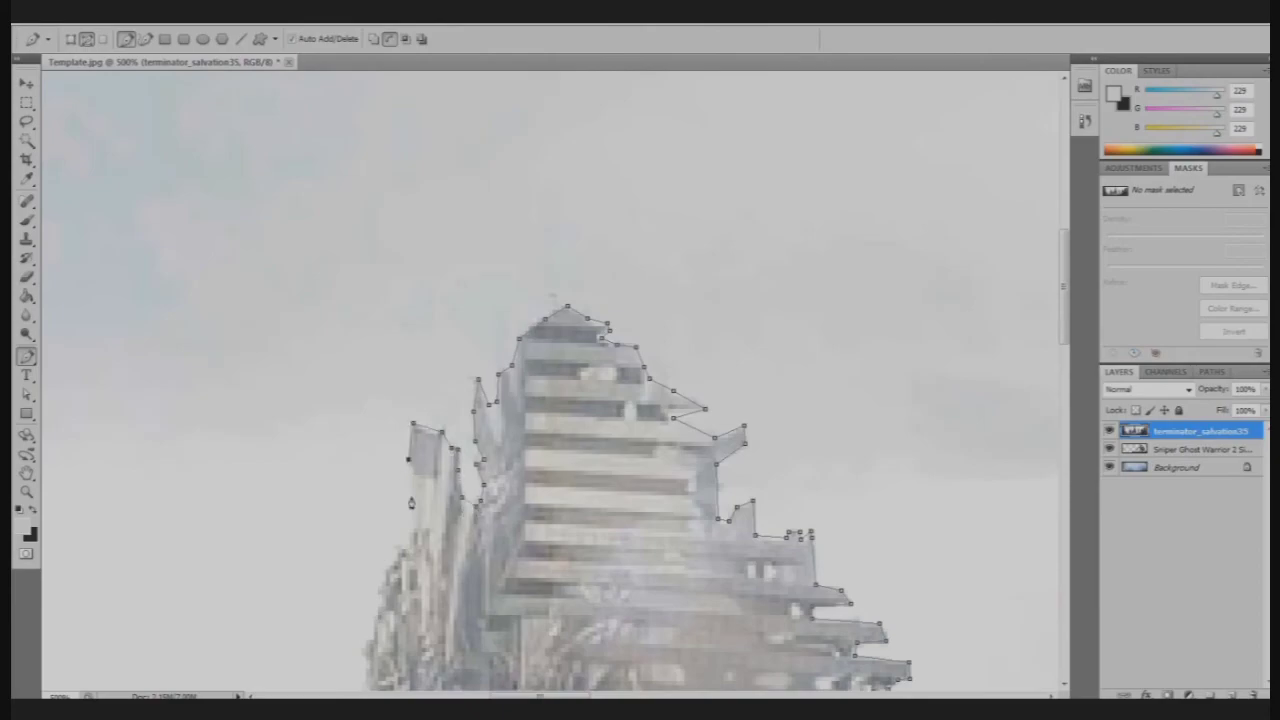
Step: Trace the building's opposite side down to the ground and close the path across its base
scroll(550, 380, "down", 5)
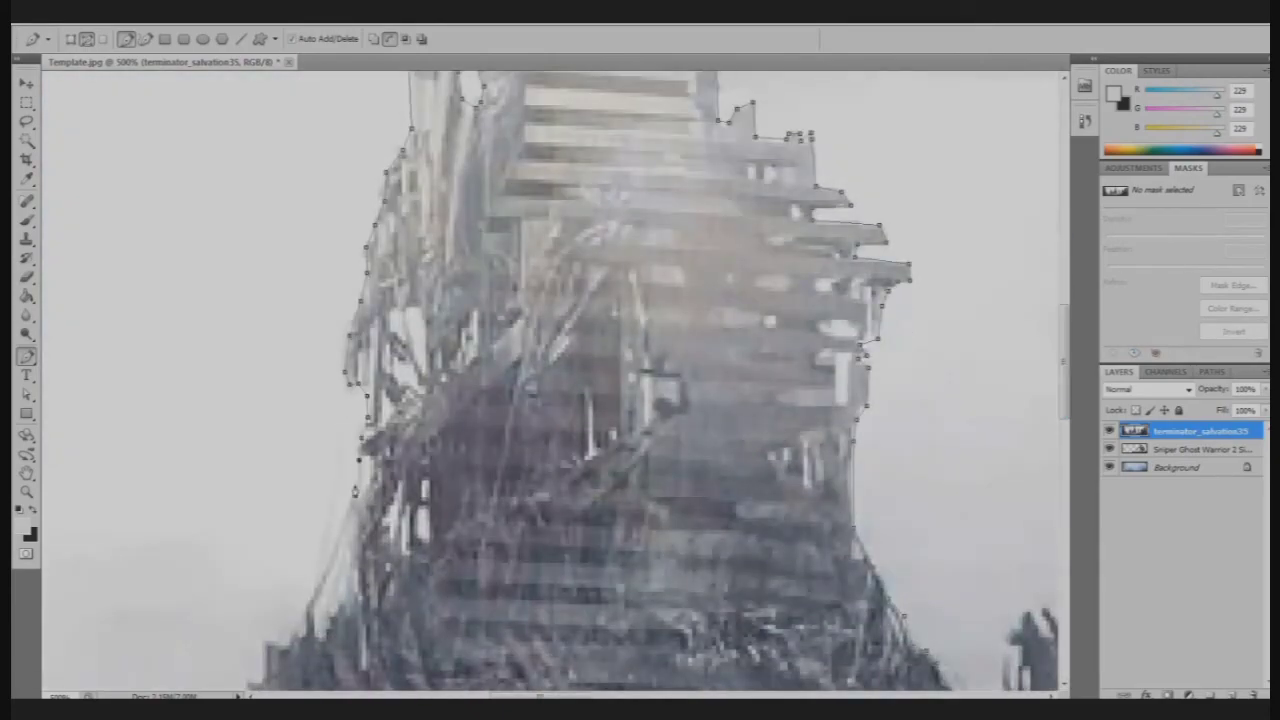
scroll(300, 632, "down", 5)
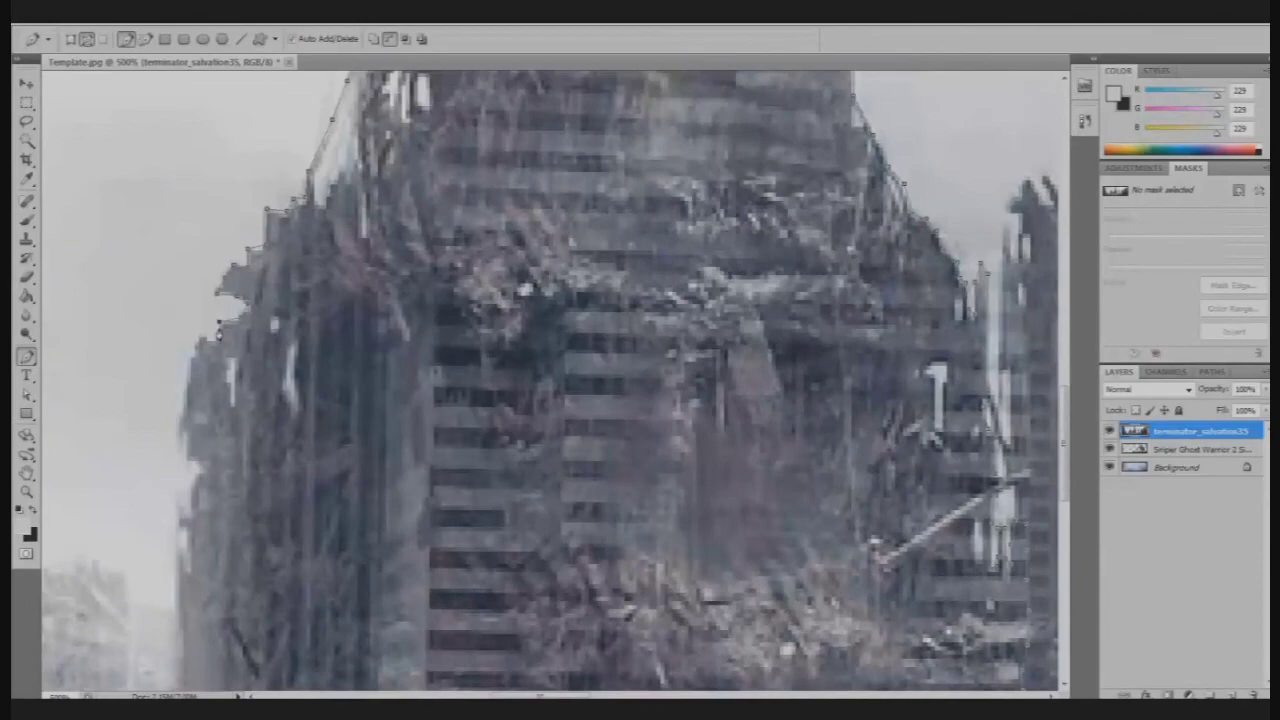
left_click_drag(1064, 408, 1064, 468)
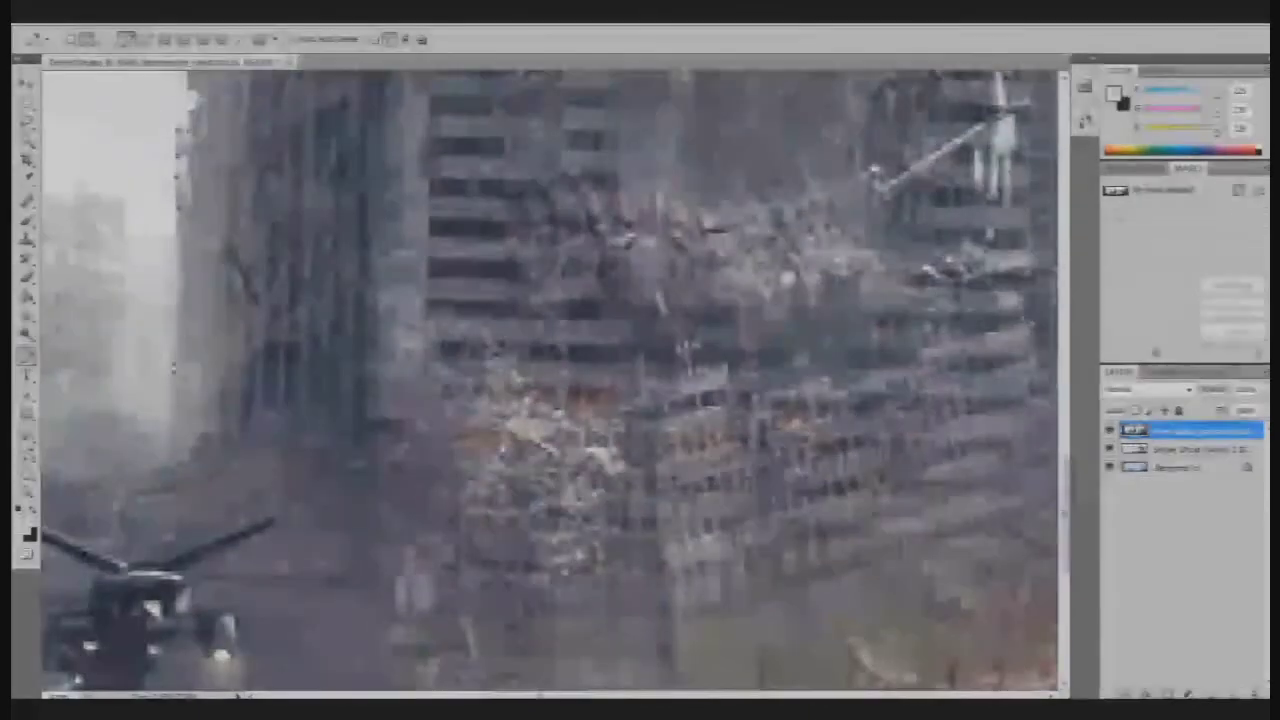
key("ctrl+minus")
key("ctrl+minus")
left_click(845, 420)
Step: Convert the building path into a selection and put the building on its own new layer
right_click(780, 390)
left_click(830, 452)
left_click(727, 200)
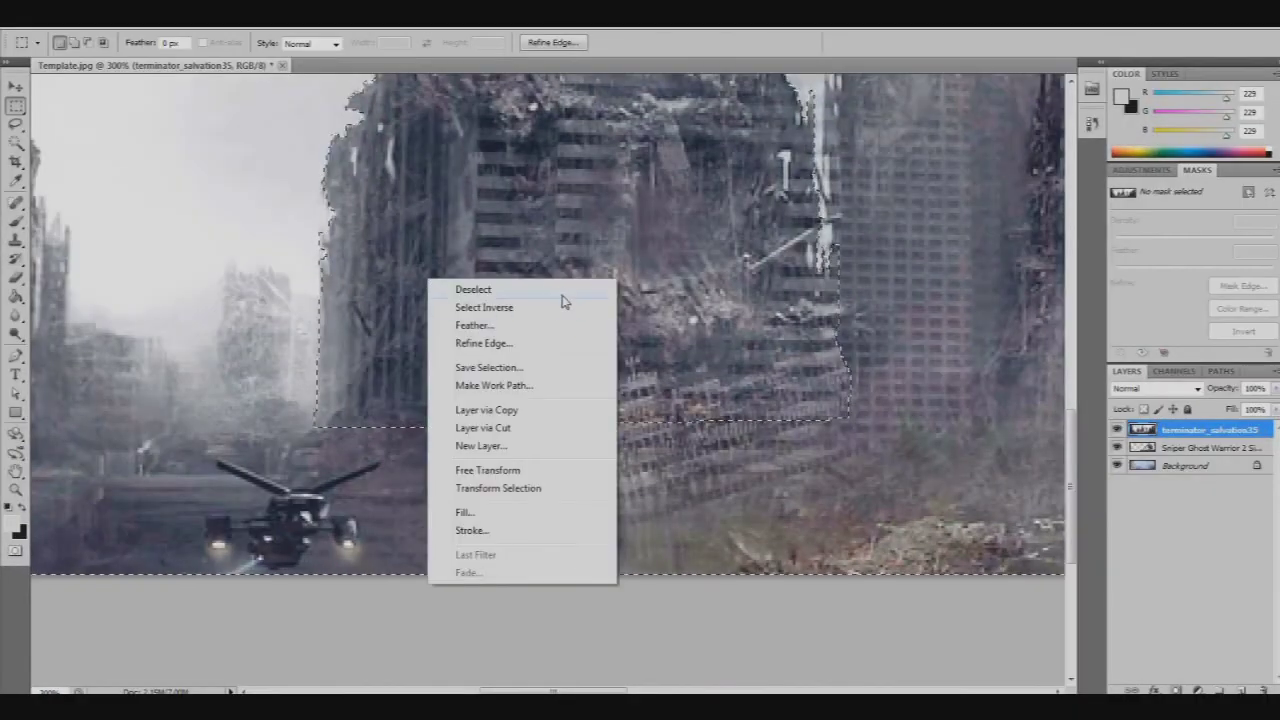
right_click(560, 293)
left_click(612, 437)
Step: Move the soldier layer between the cut-out building layer and the city image layer
key("ctrl+minus")
key("ctrl+minus")
key("ctrl+minus")
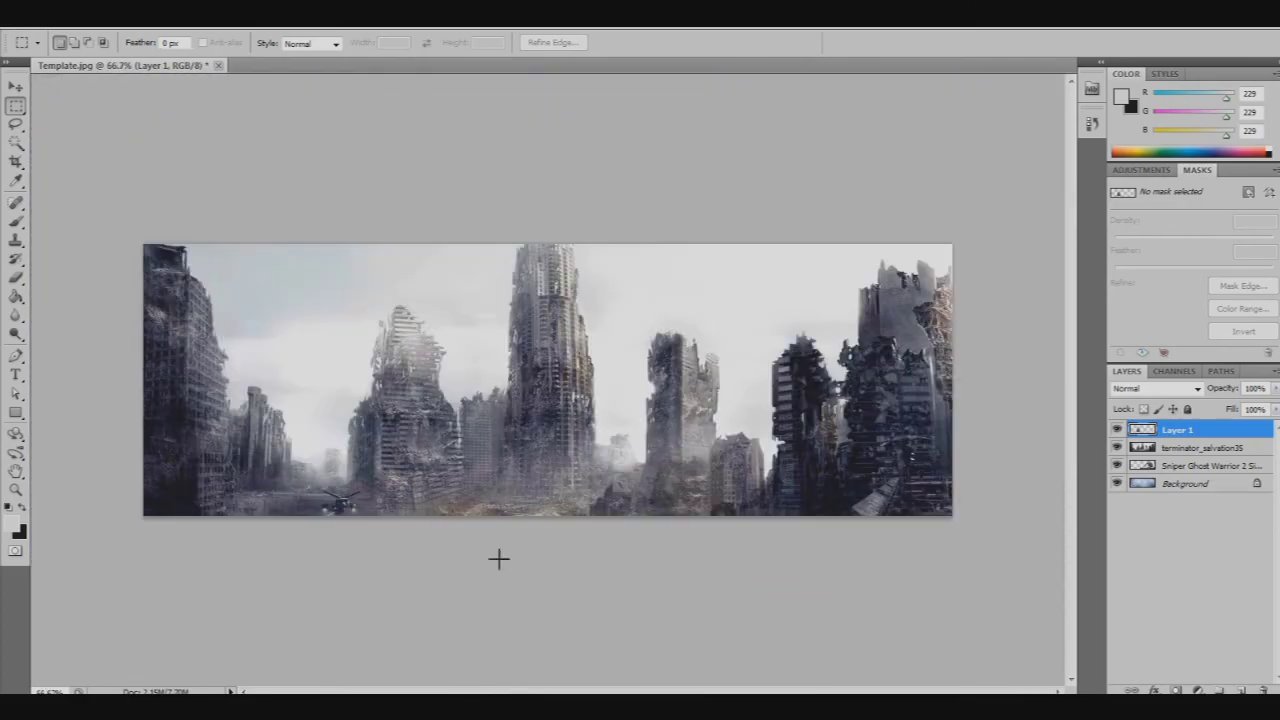
left_click_drag(1200, 465, 1200, 446)
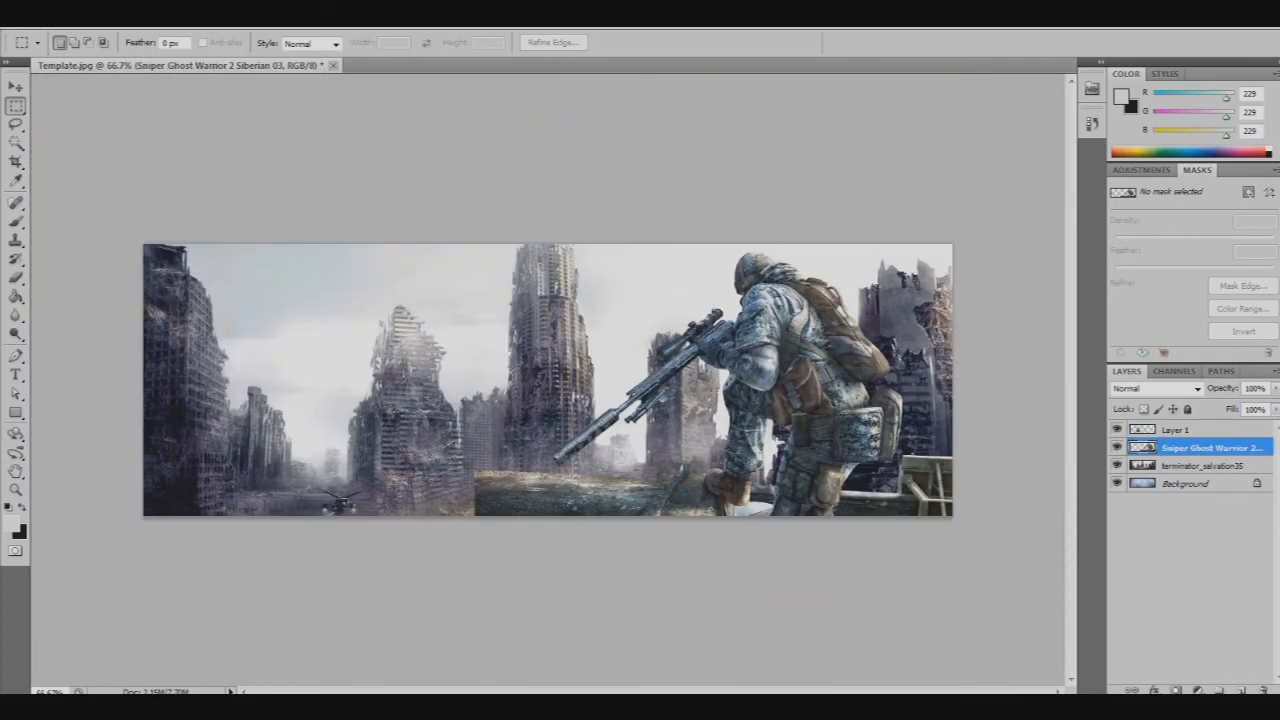
Step: Place the JusTus1 shield image in the banner, scale it to 75%, and position it behind the cut-out building
key("alt+Tab")
left_click_drag(354, 120, 490, 425)
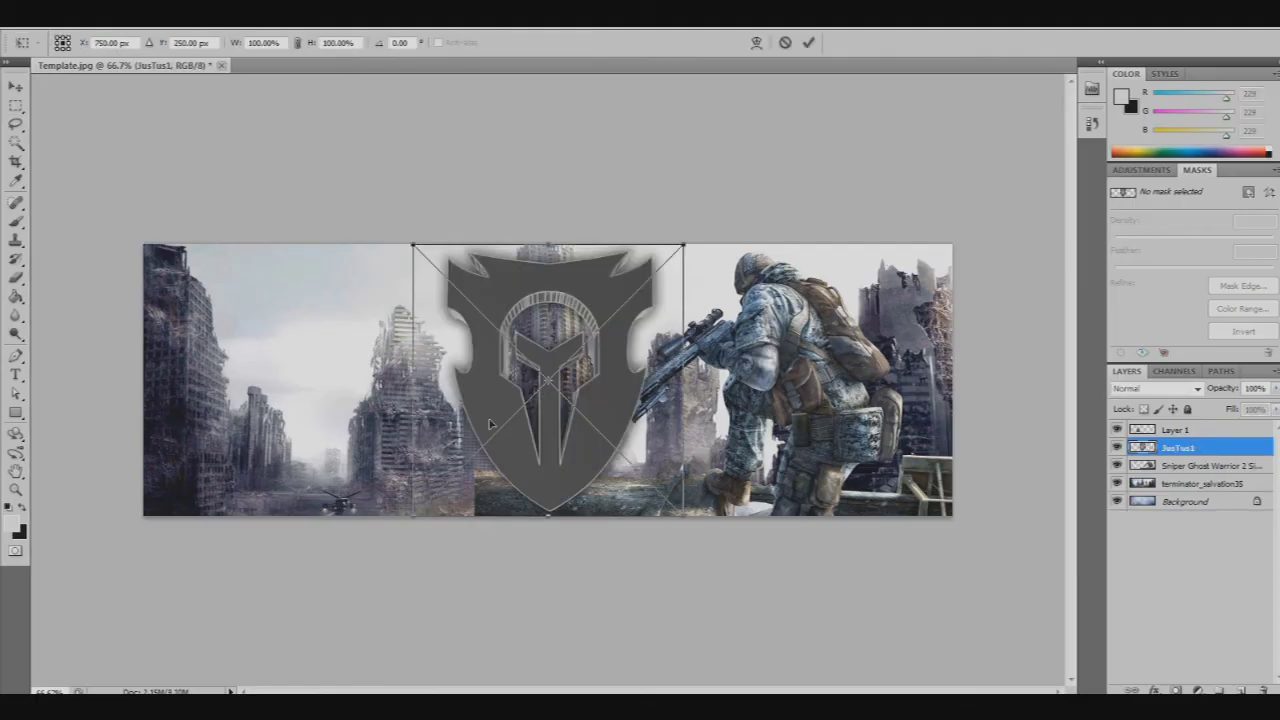
type("75")
left_click_drag(354, 43, 232, 55)
type("75")
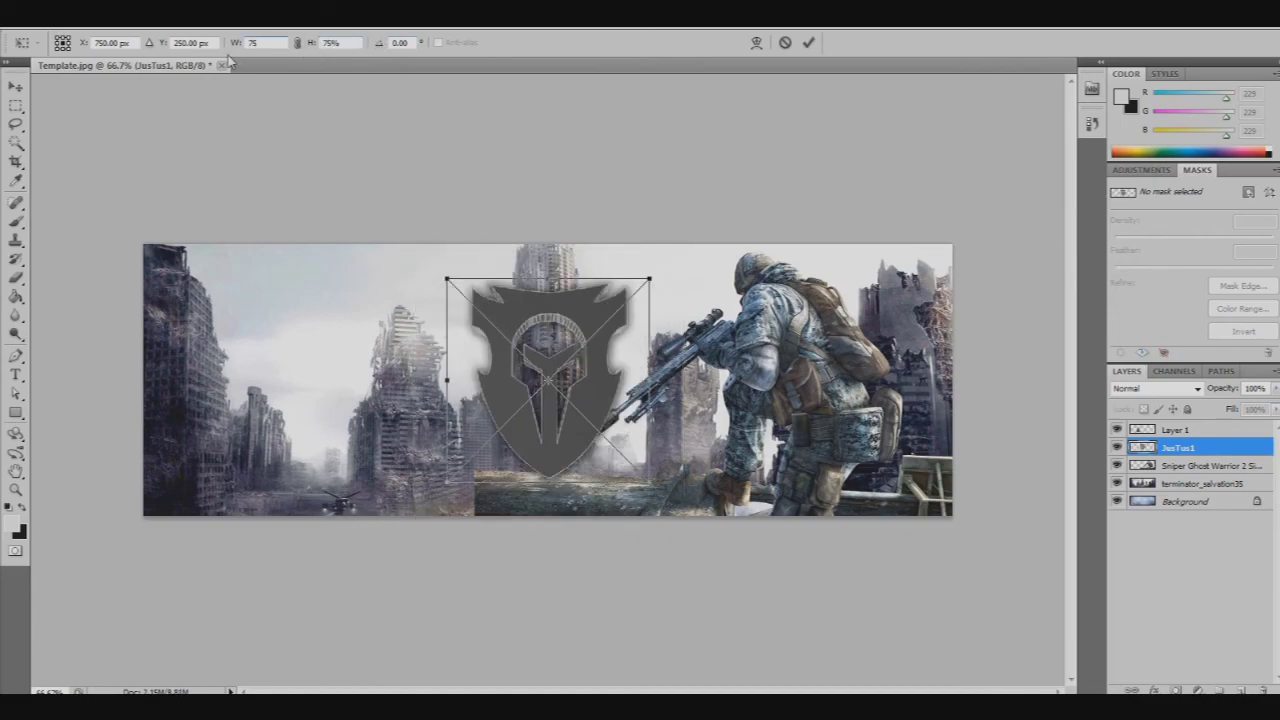
left_click_drag(613, 386, 446, 369)
left_click(810, 43)
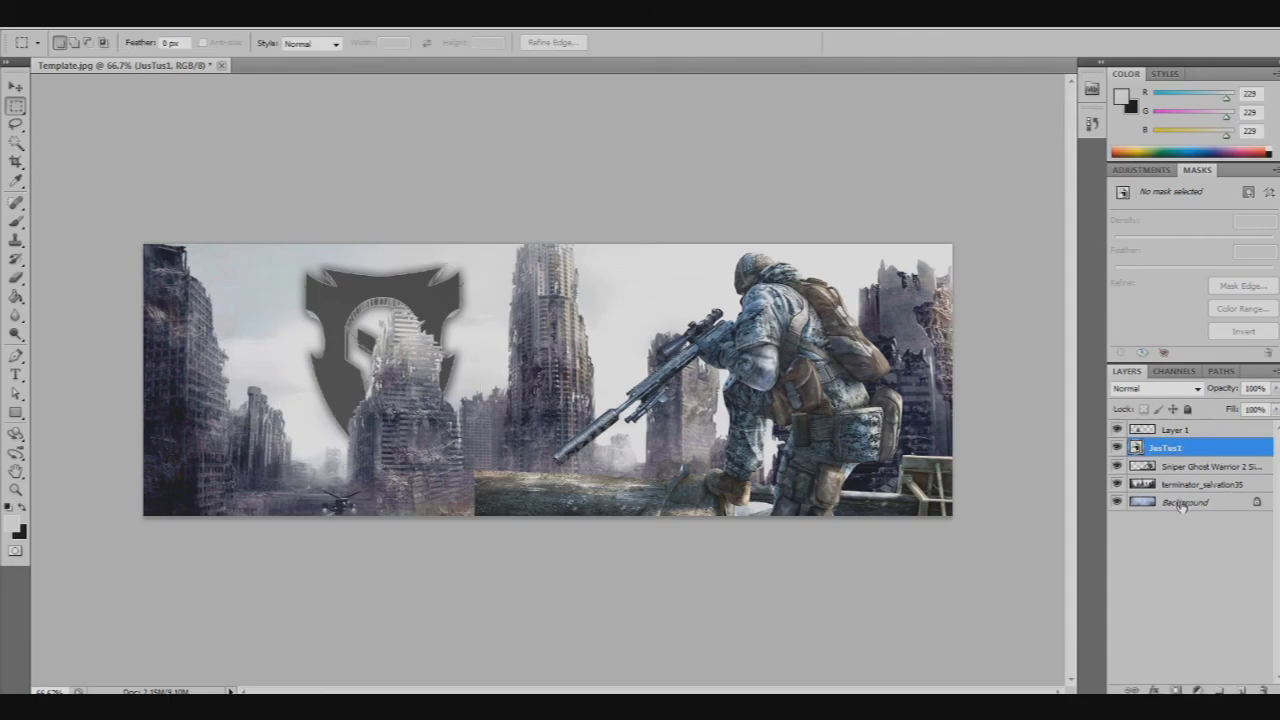
Step: Convert the Background into a normal layer and move it directly beneath the shield layer
double_click(1220, 501)
key("Return")
left_click_drag(1190, 508, 1188, 460)
Step: Rasterize the shield layer, then Magic Wand its soft outer shadow onto a new layer beneath the shield
left_click(1183, 450)
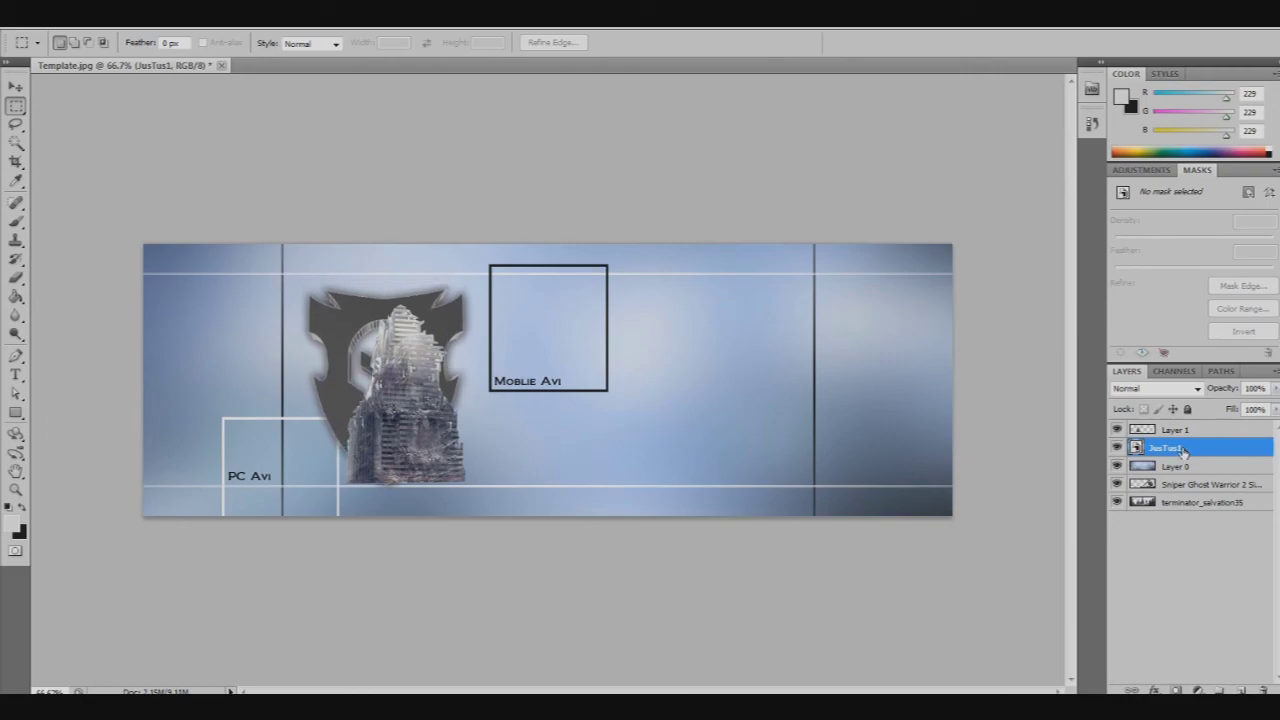
right_click(1165, 455)
left_click(1100, 442)
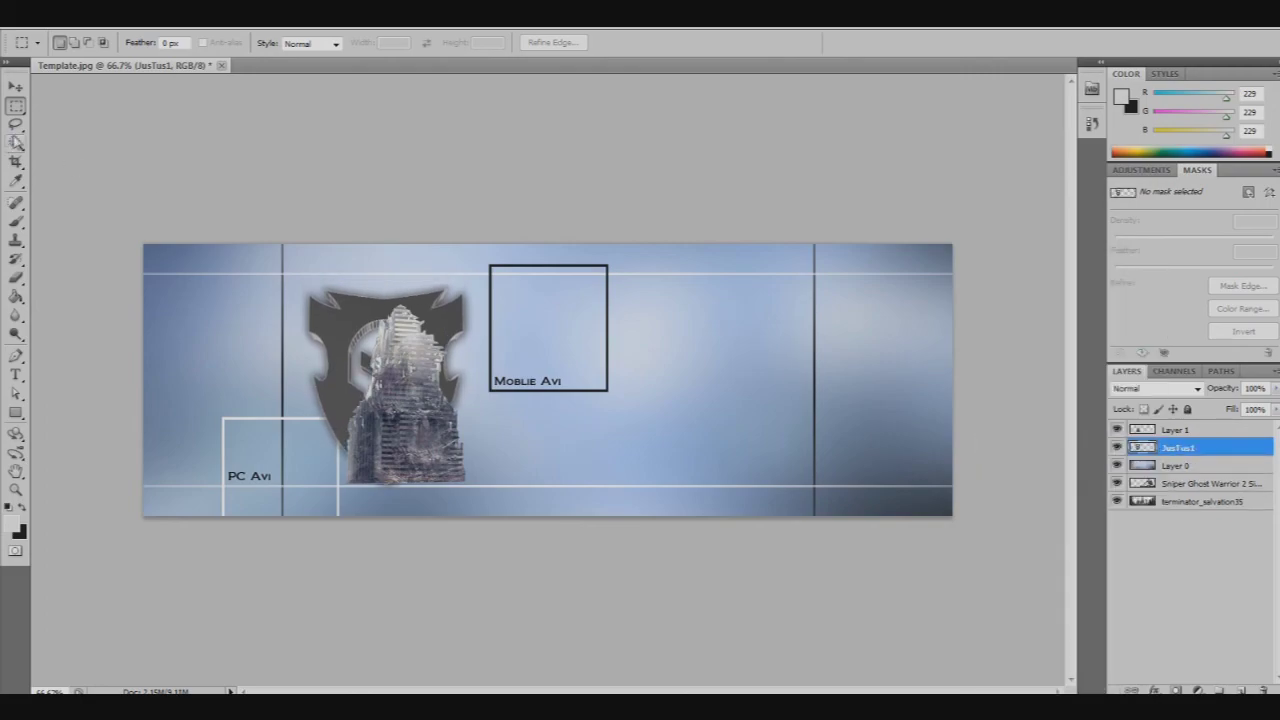
left_click(17, 143)
left_click(326, 366)
right_click(323, 363)
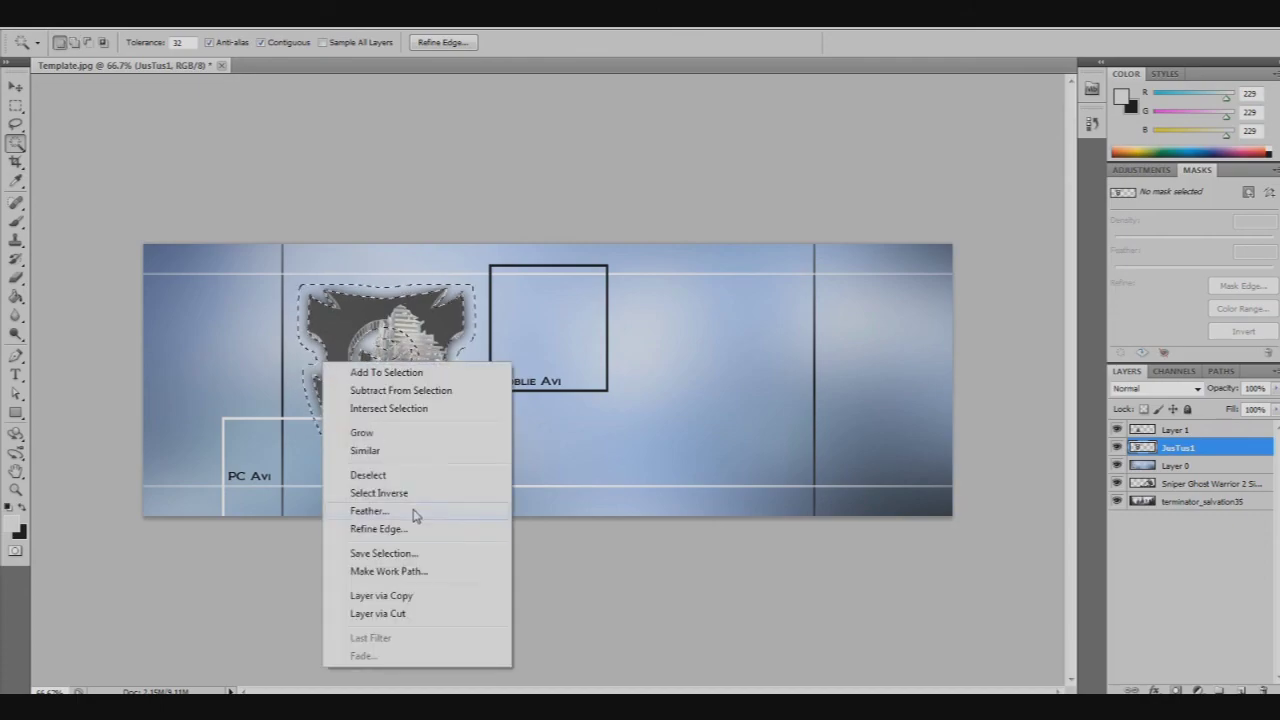
left_click(381, 595)
left_click_drag(1172, 447, 1180, 476)
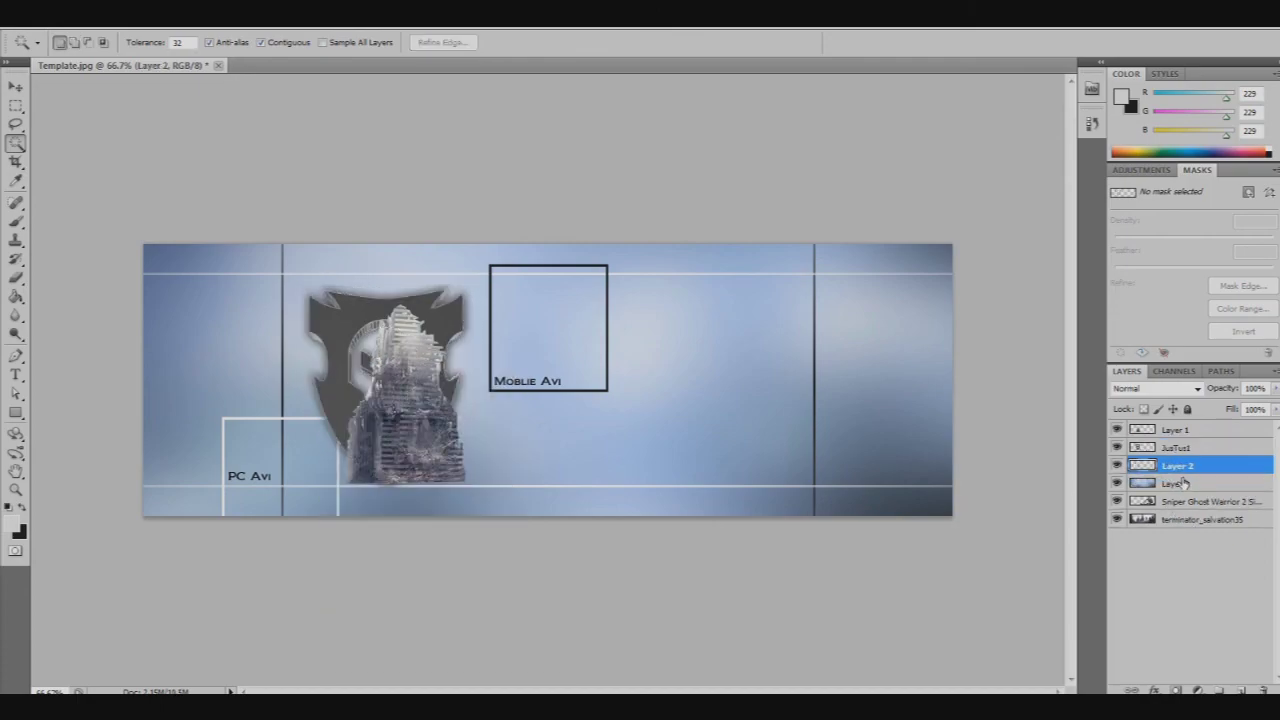
left_click(1190, 430)
left_click(168, 706)
left_click_drag(180, 150, 390, 423)
left_click_drag(746, 402, 477, 363)
left_click(809, 43)
Step: Place the JustusBlue image above the text logo and stretch it to cover the lettering
mouse_move(169, 706)
left_click(171, 661)
left_click_drag(444, 140, 430, 600)
left_click_drag(590, 378, 499, 361)
left_click(808, 42)
Step: Clip the blue image to the text logo and set its blend mode to Vivid Light
right_click(1190, 429)
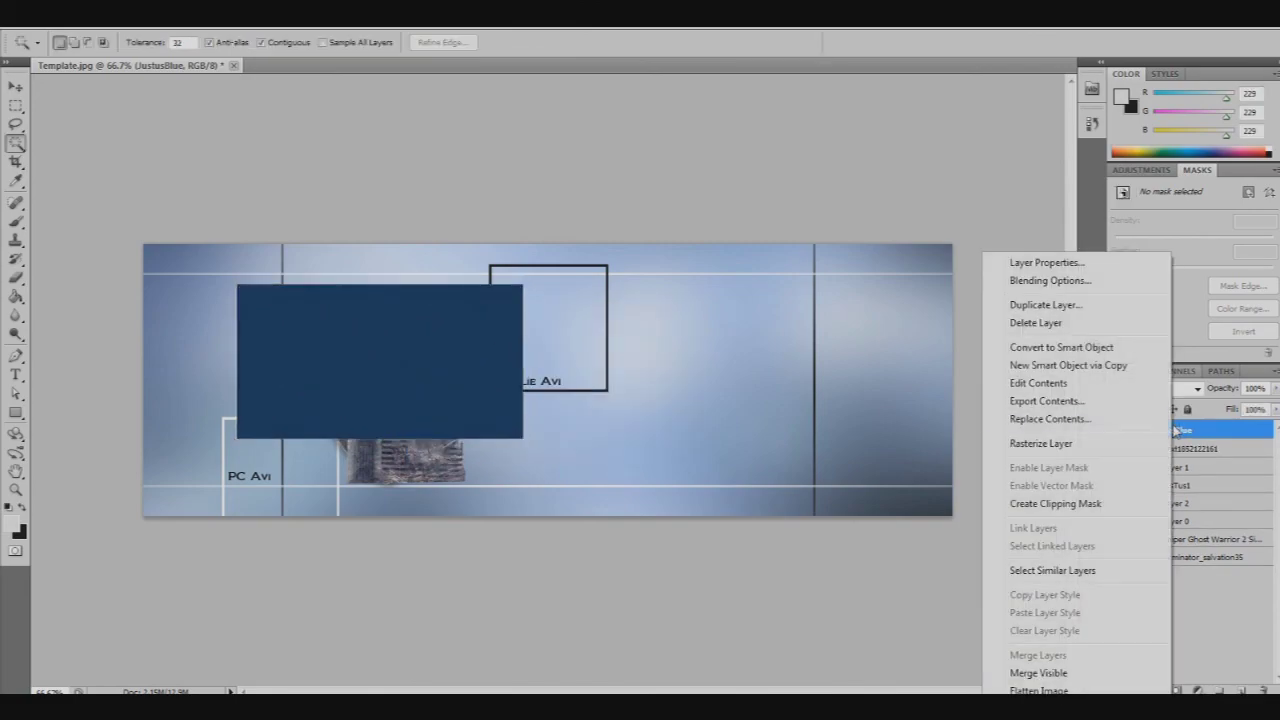
left_click(1100, 512)
left_click(1195, 388)
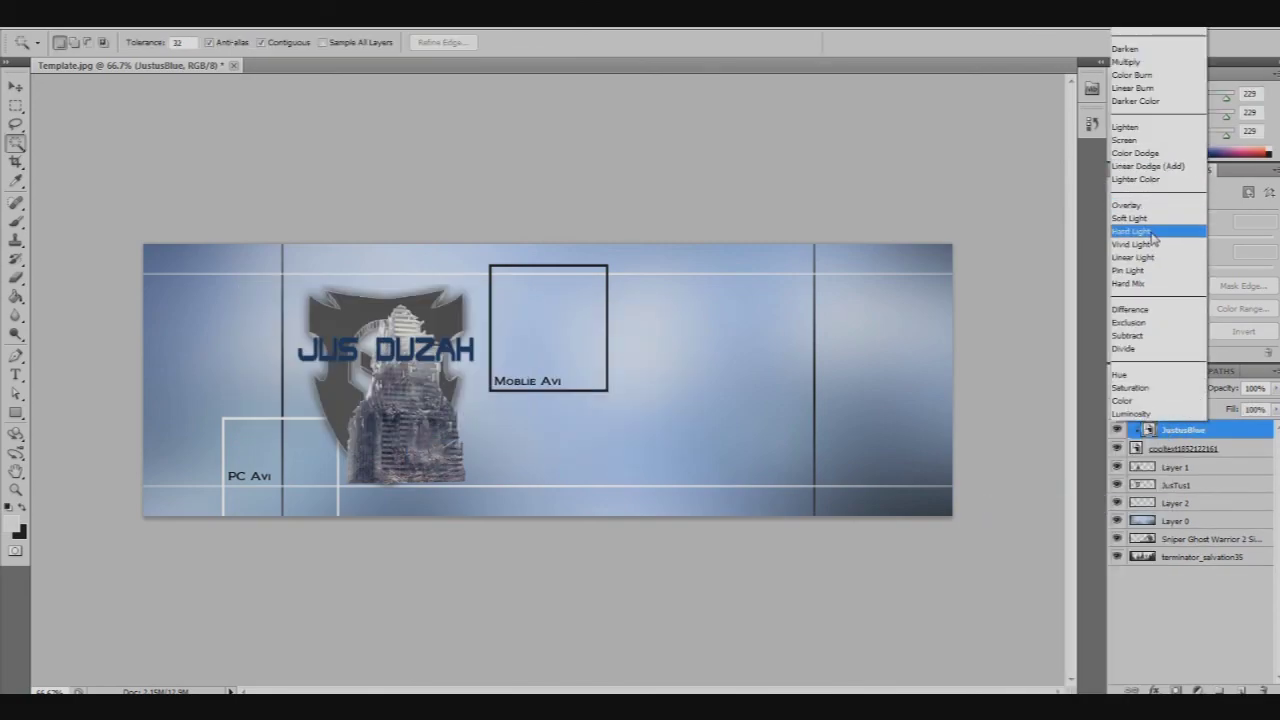
left_click(1151, 233)
key("Down")
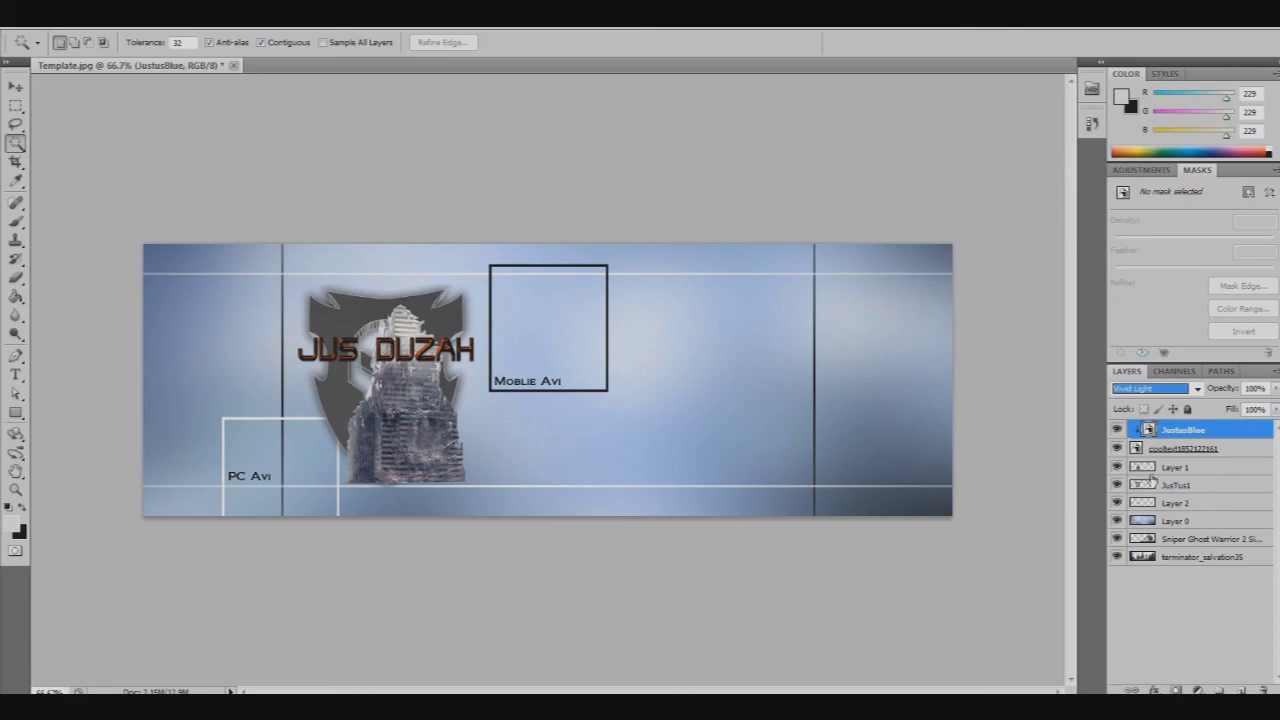
Step: Send the template layer to the bottom of the stack and duplicate the city image layer with the Multiply blend mode
left_click_drag(1180, 521, 1187, 567)
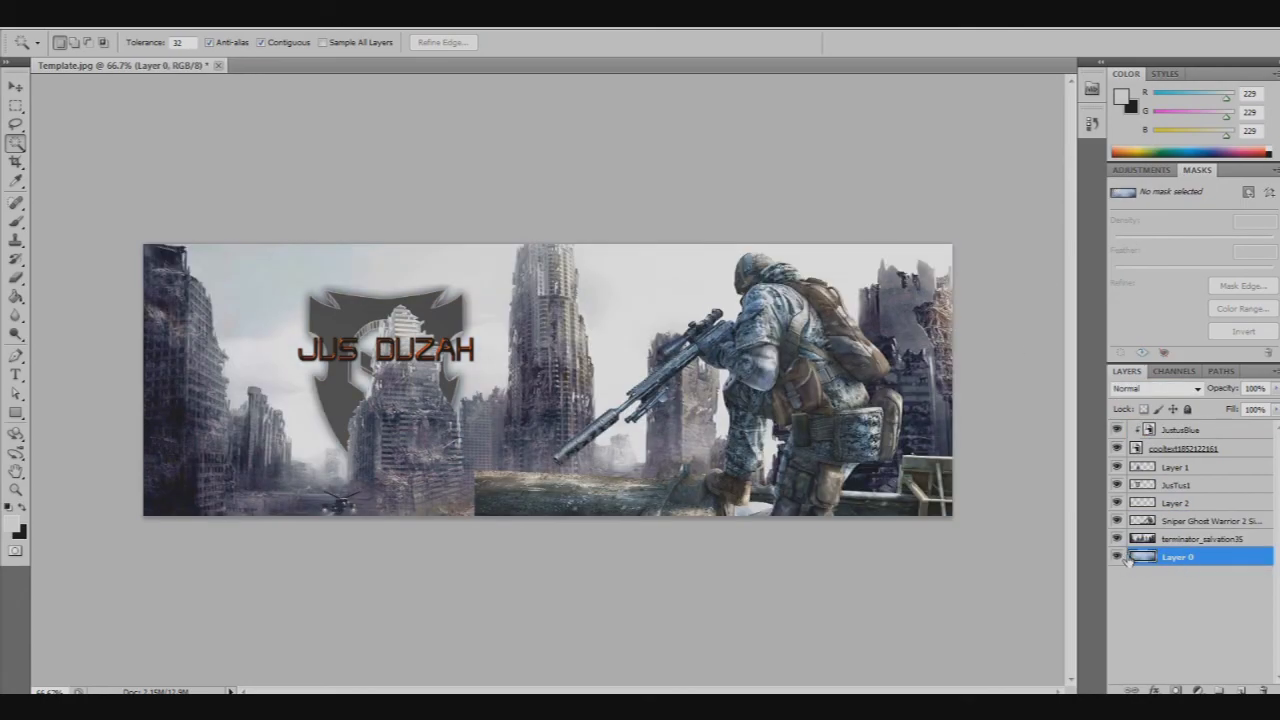
right_click(1187, 541)
left_click(1160, 214)
left_click(796, 224)
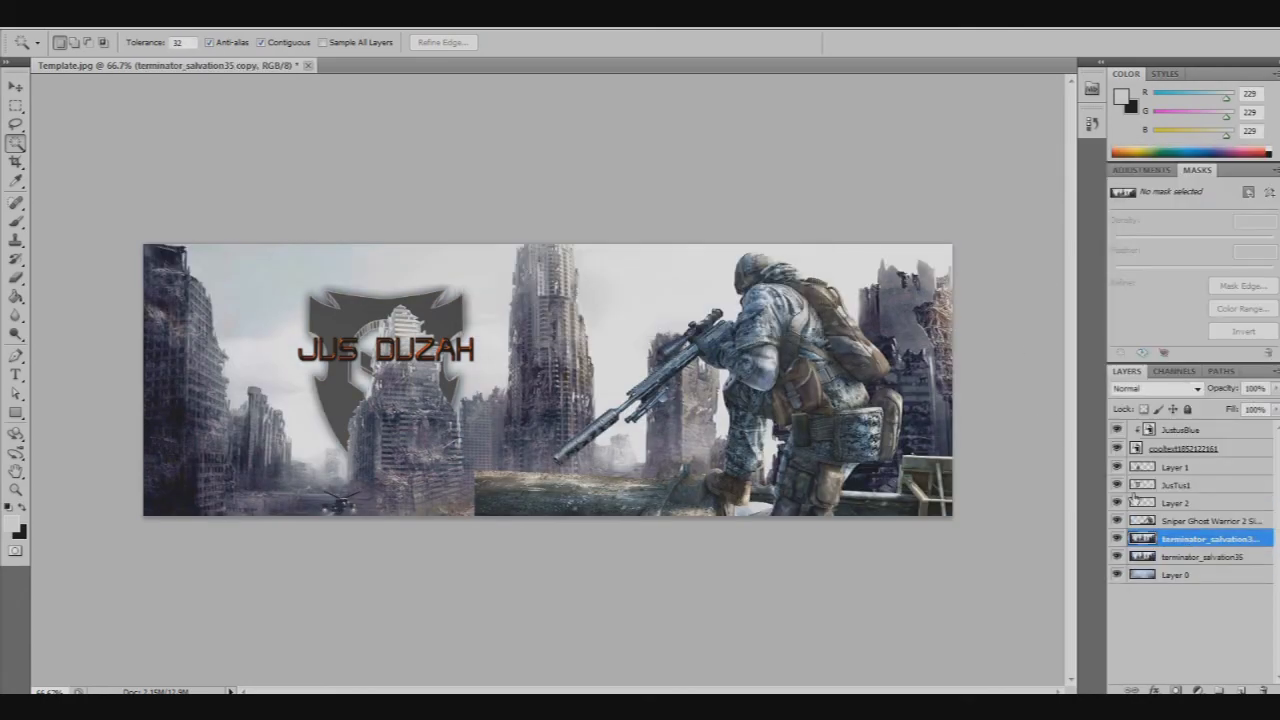
left_click(1196, 392)
left_click(1142, 59)
Step: Duplicate the cut-out building layer and set the copy's blend mode to Multiply
right_click(1187, 470)
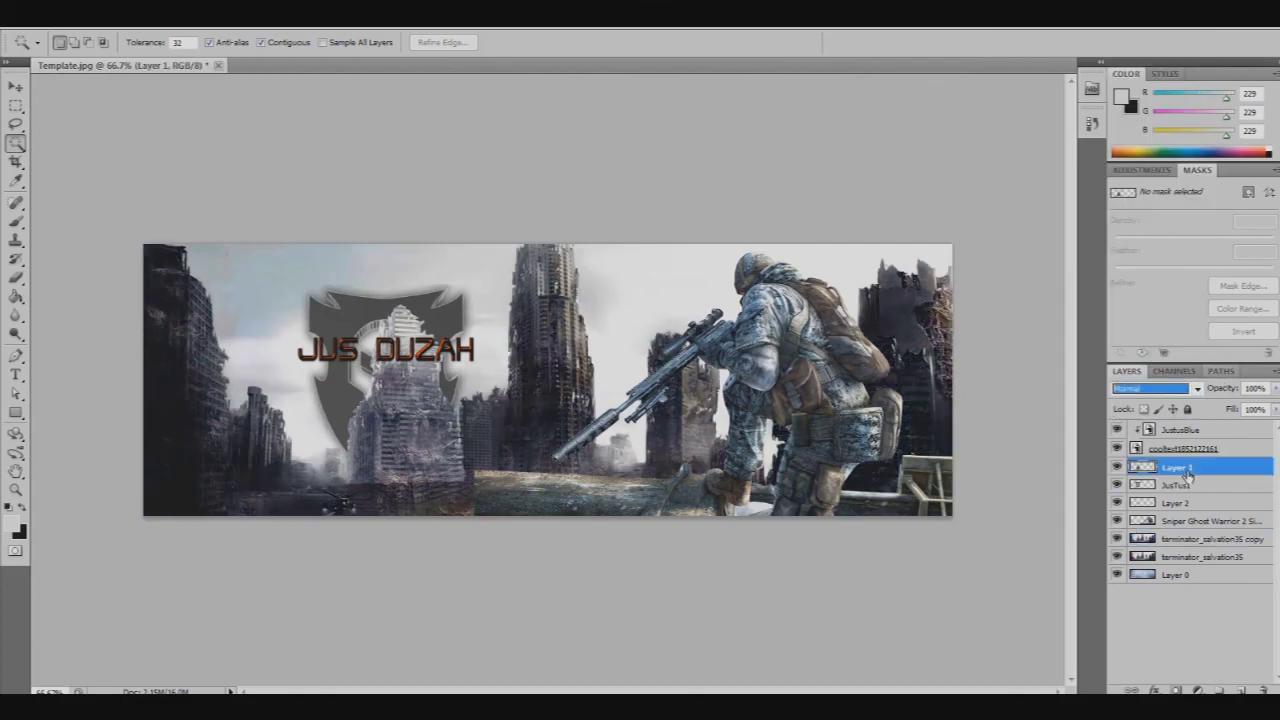
left_click(1165, 143)
left_click(785, 224)
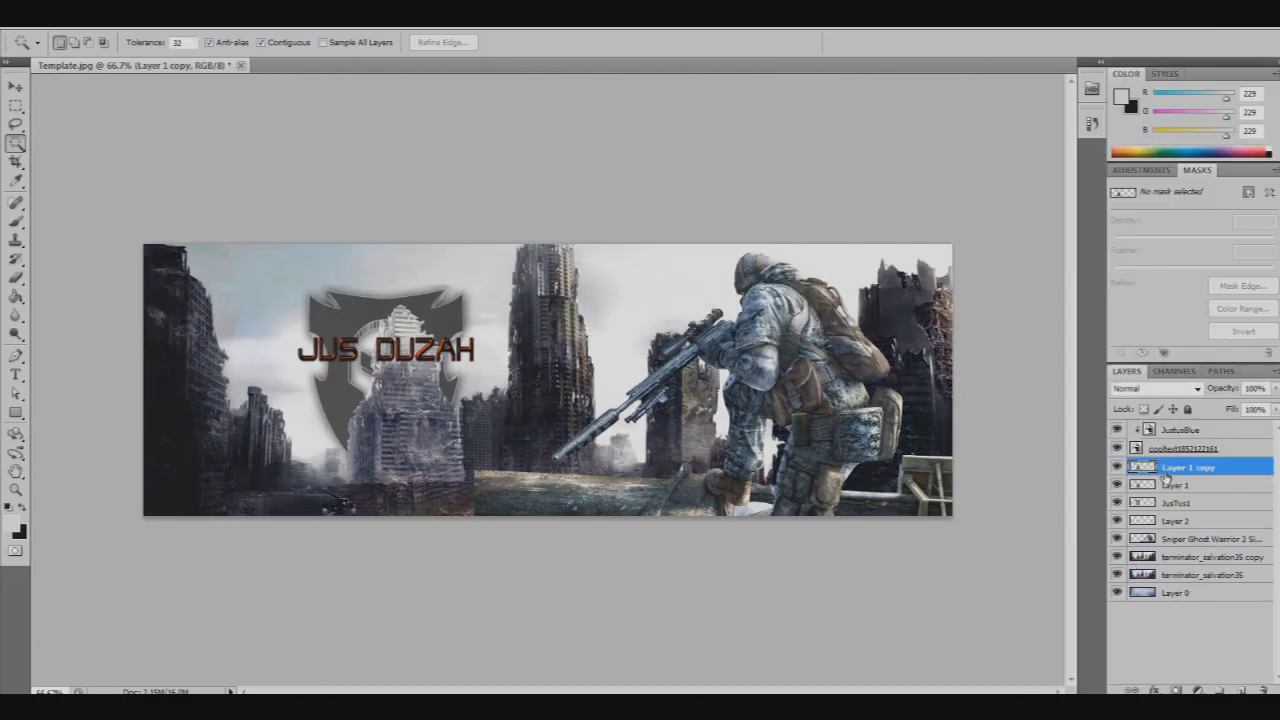
left_click(1190, 389)
left_click(1140, 79)
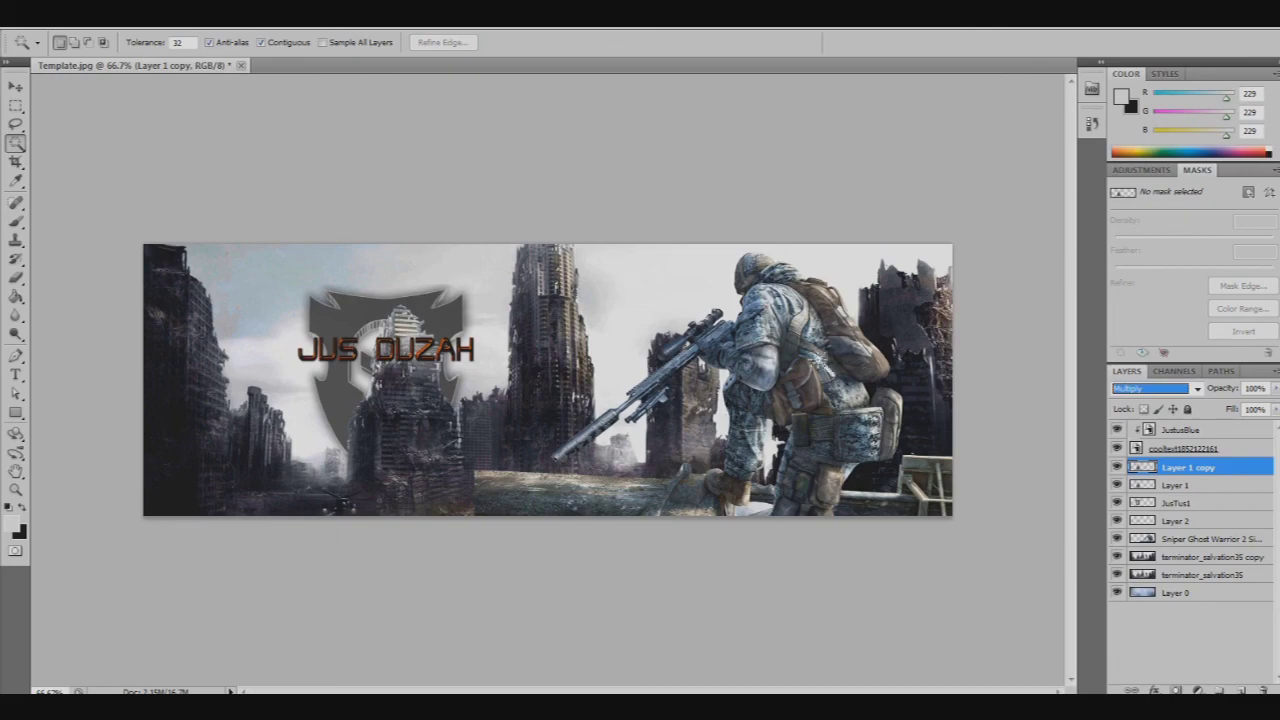
Step: Duplicate the city image layer, clip the copy to the shield layer, and set its blend mode to Hard Light
left_click(1192, 504)
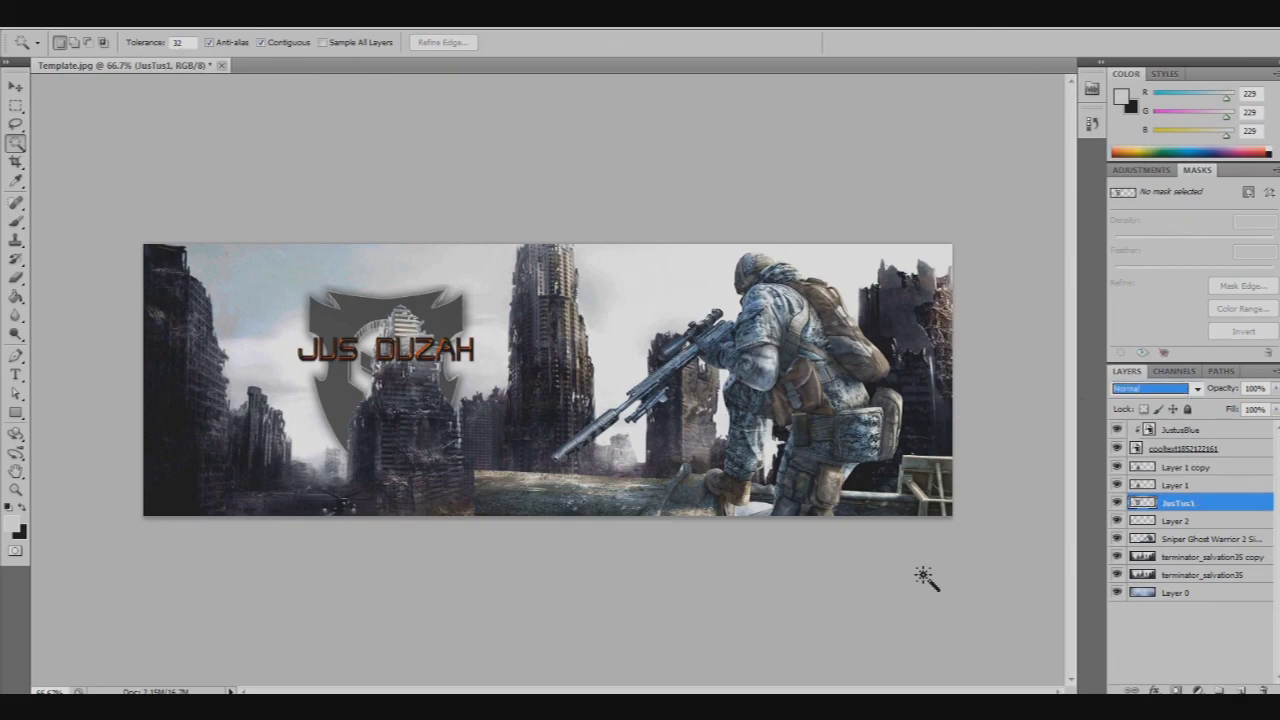
left_click(170, 625)
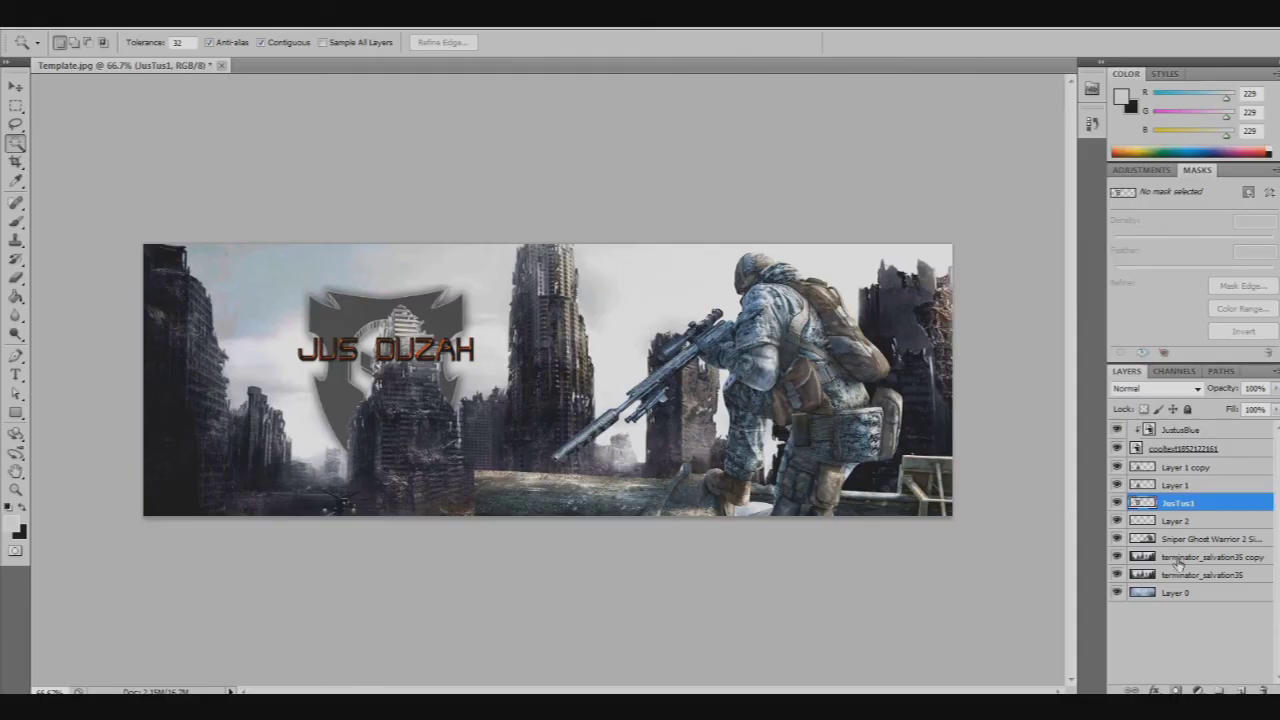
right_click(1200, 574)
left_click(1150, 228)
key("Return")
left_click_drag(1197, 578, 1192, 504)
left_click(1157, 388)
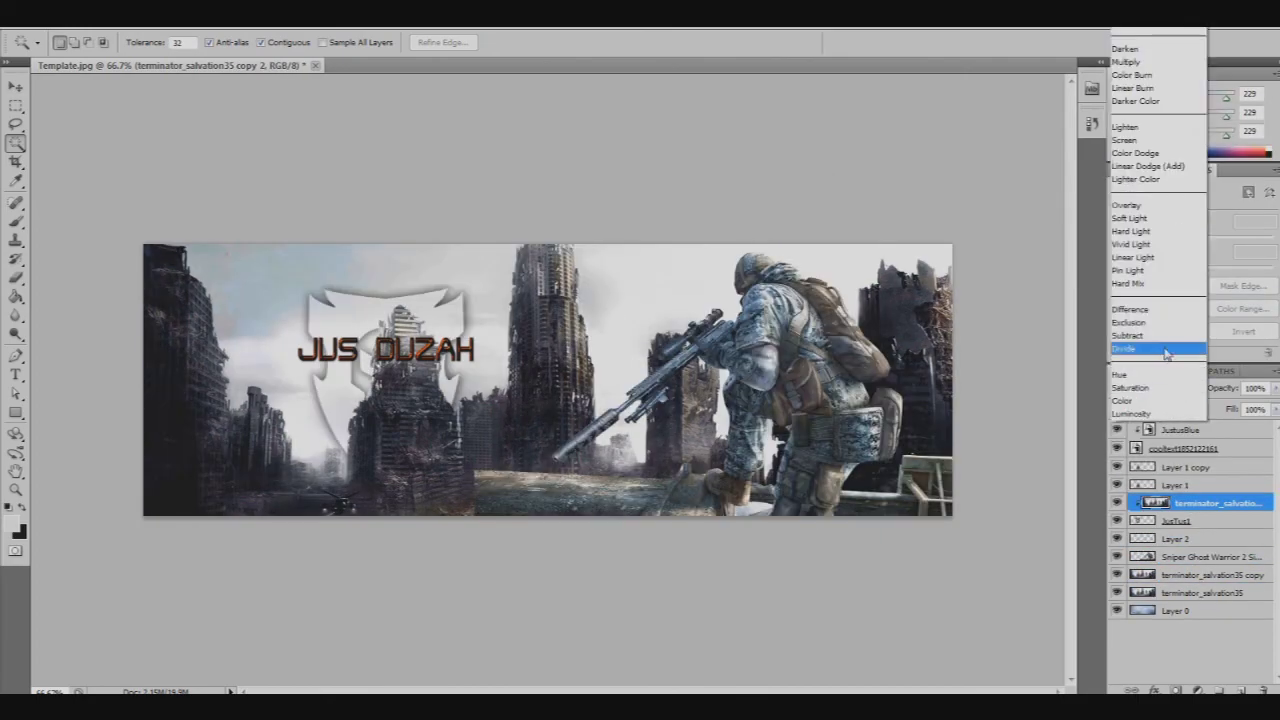
left_click(1150, 231)
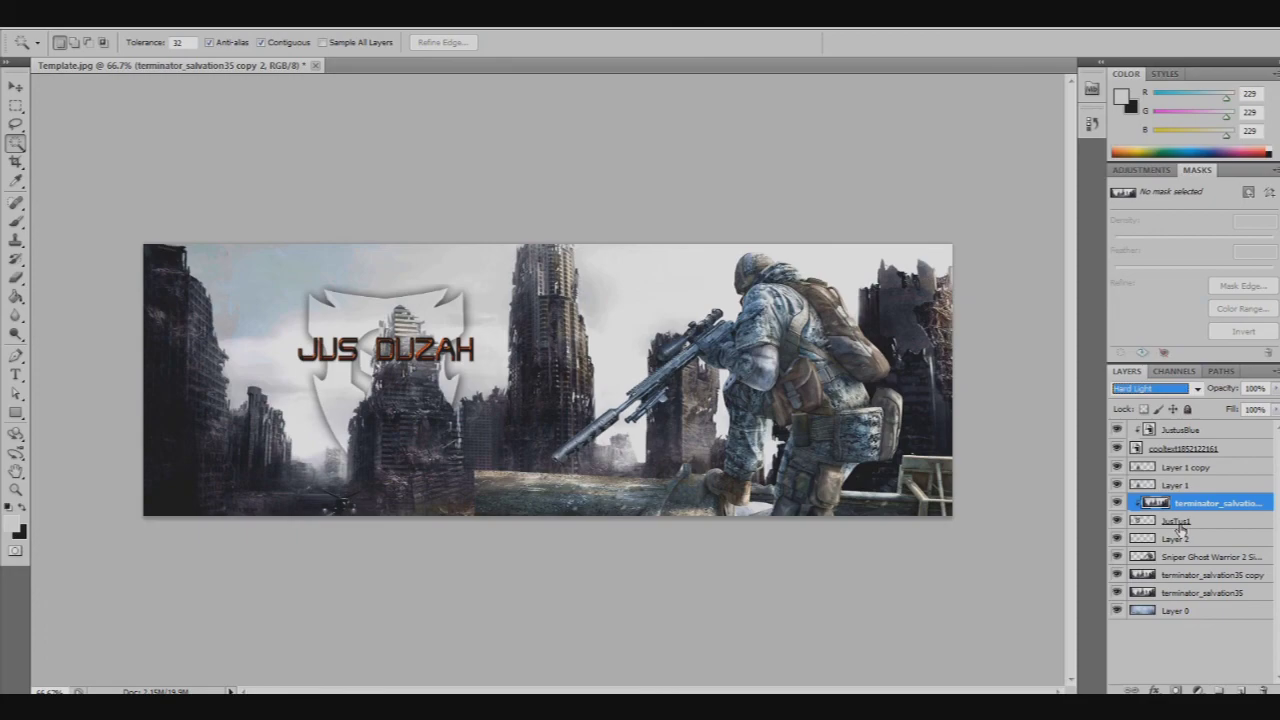
Step: Add an Inner Shadow layer effect to the shield layer
right_click(1180, 530)
left_click(1100, 155)
left_click(752, 261)
left_click(1157, 204)
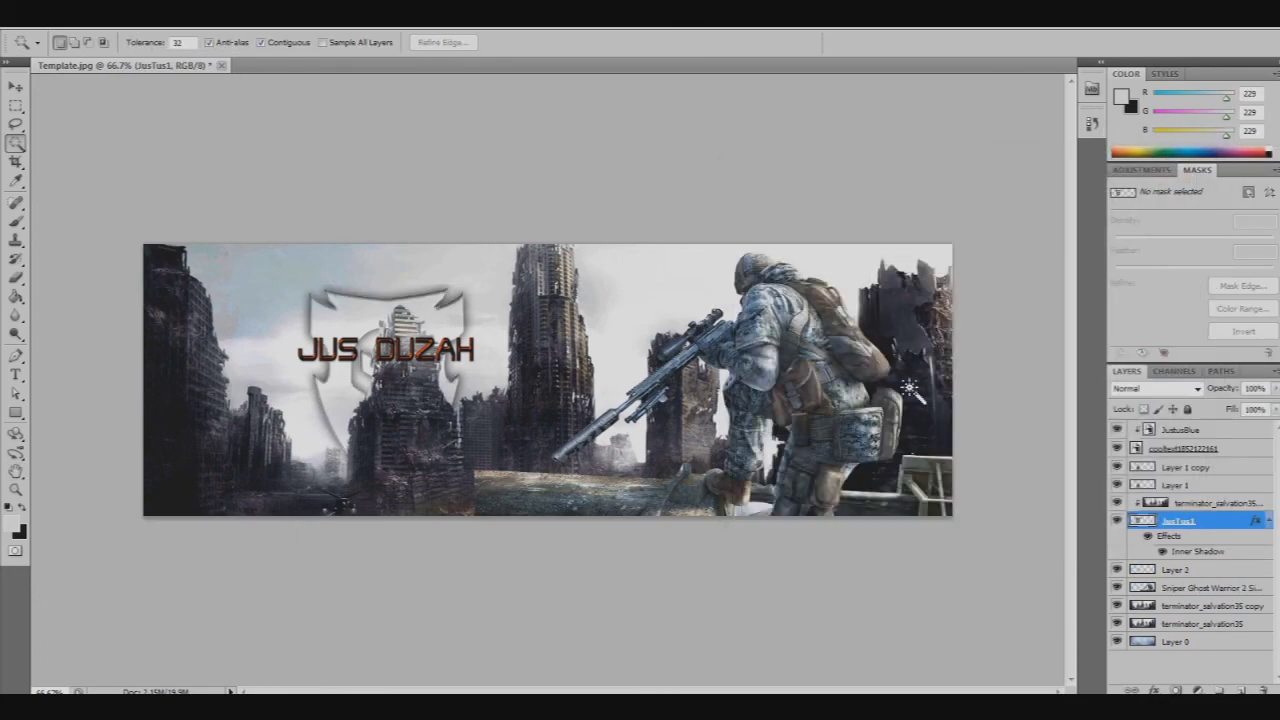
Step: Trace a pen path on the sniper layer around the concrete ledge beneath the rifle, up to the rubble by the boot
left_click(1169, 590)
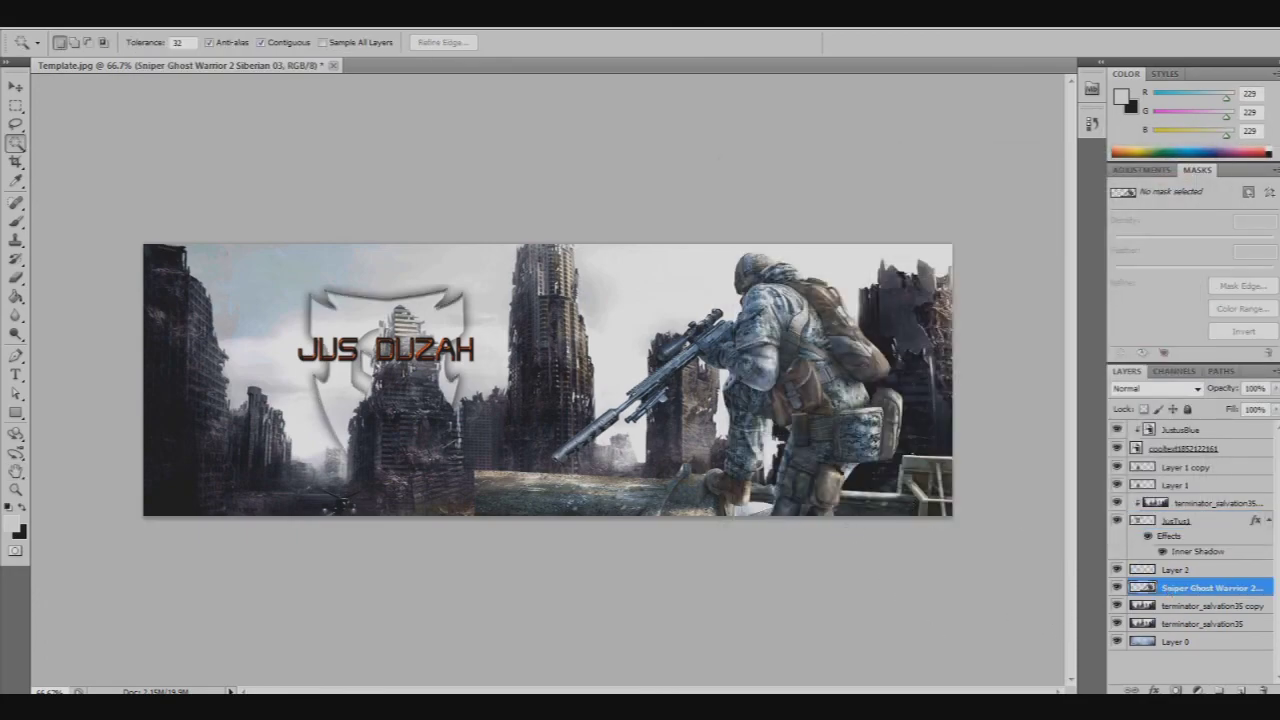
scroll(778, 441, "up", 3)
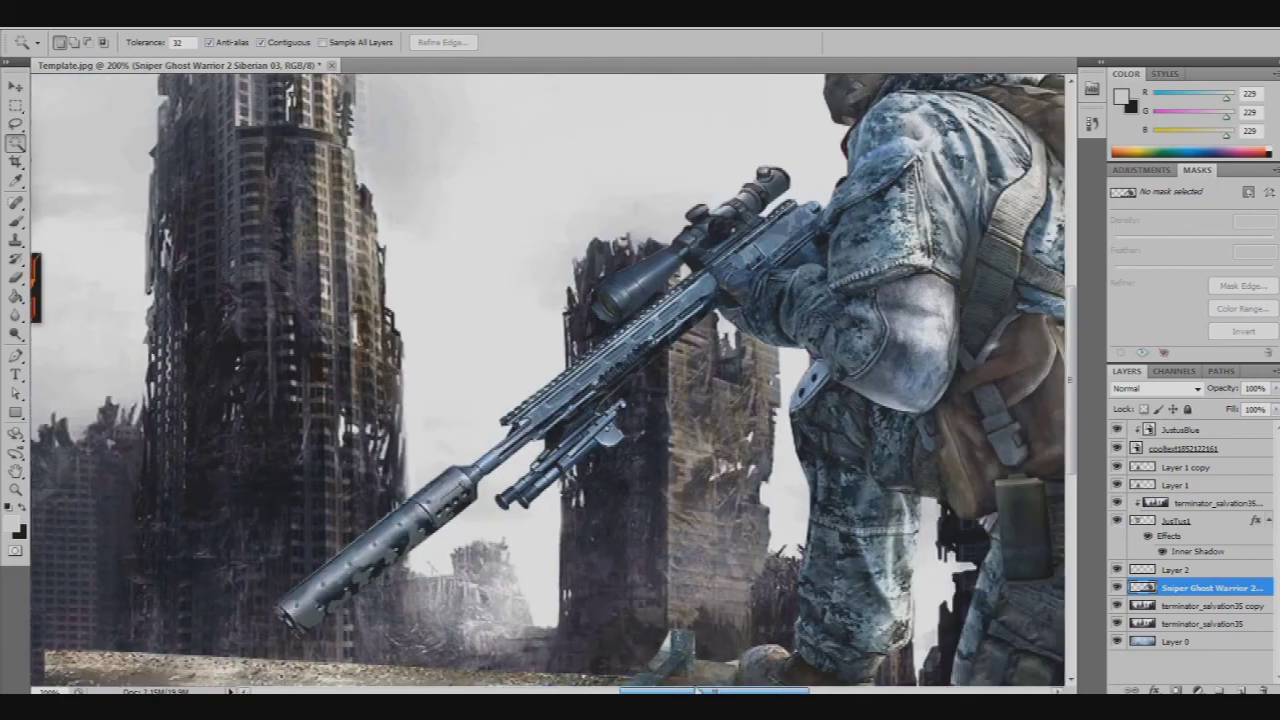
left_click_drag(680, 691, 699, 691)
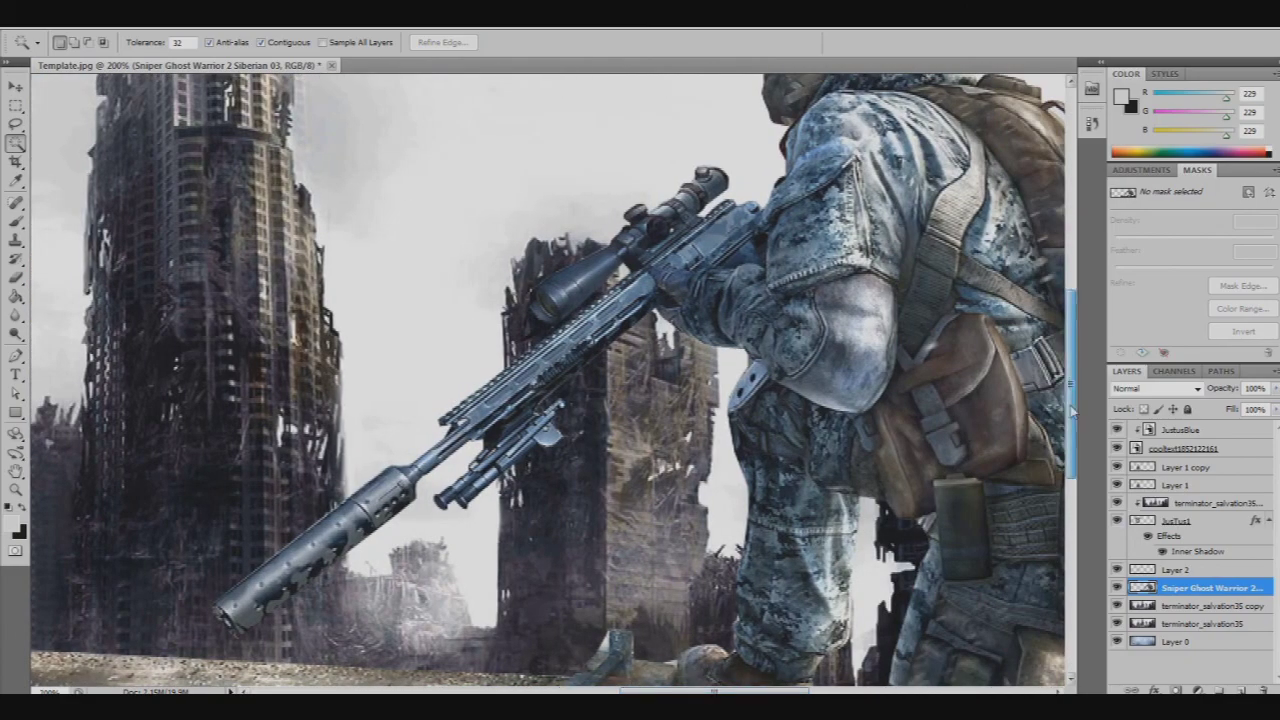
left_click_drag(1071, 383, 1071, 440)
left_click(17, 356)
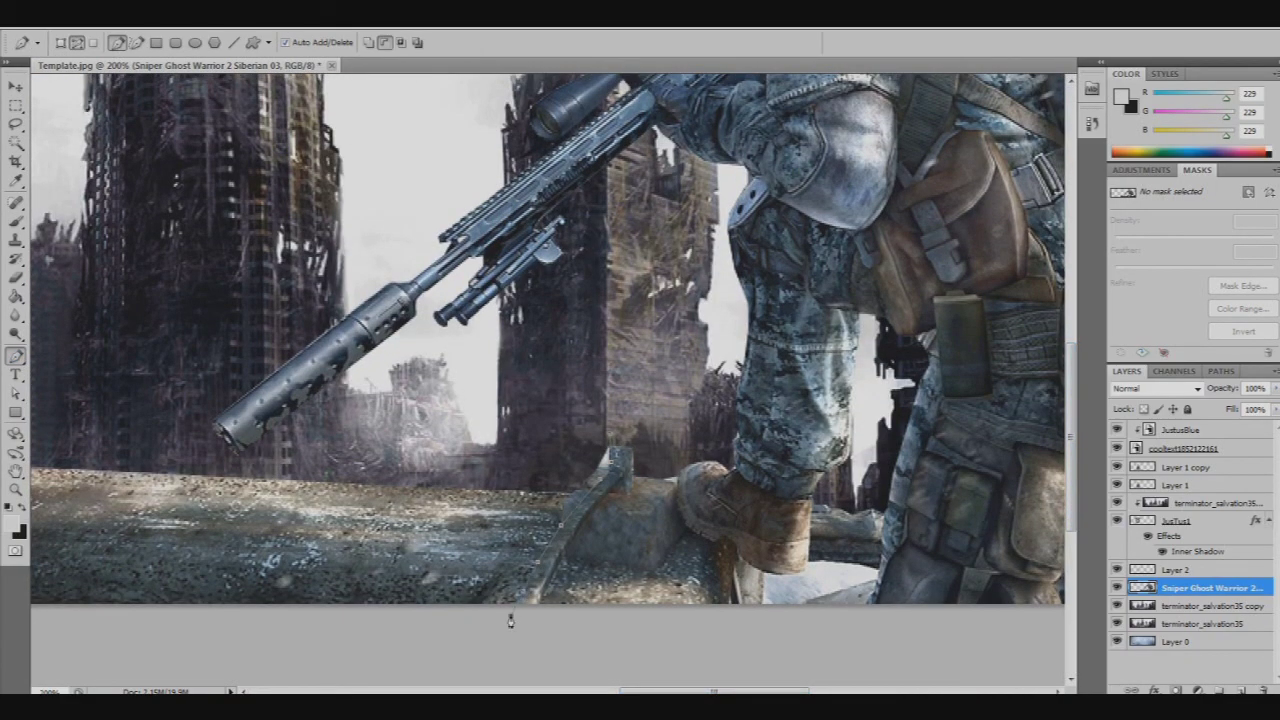
key("ctrl+minus")
left_click(235, 514)
left_click(233, 430)
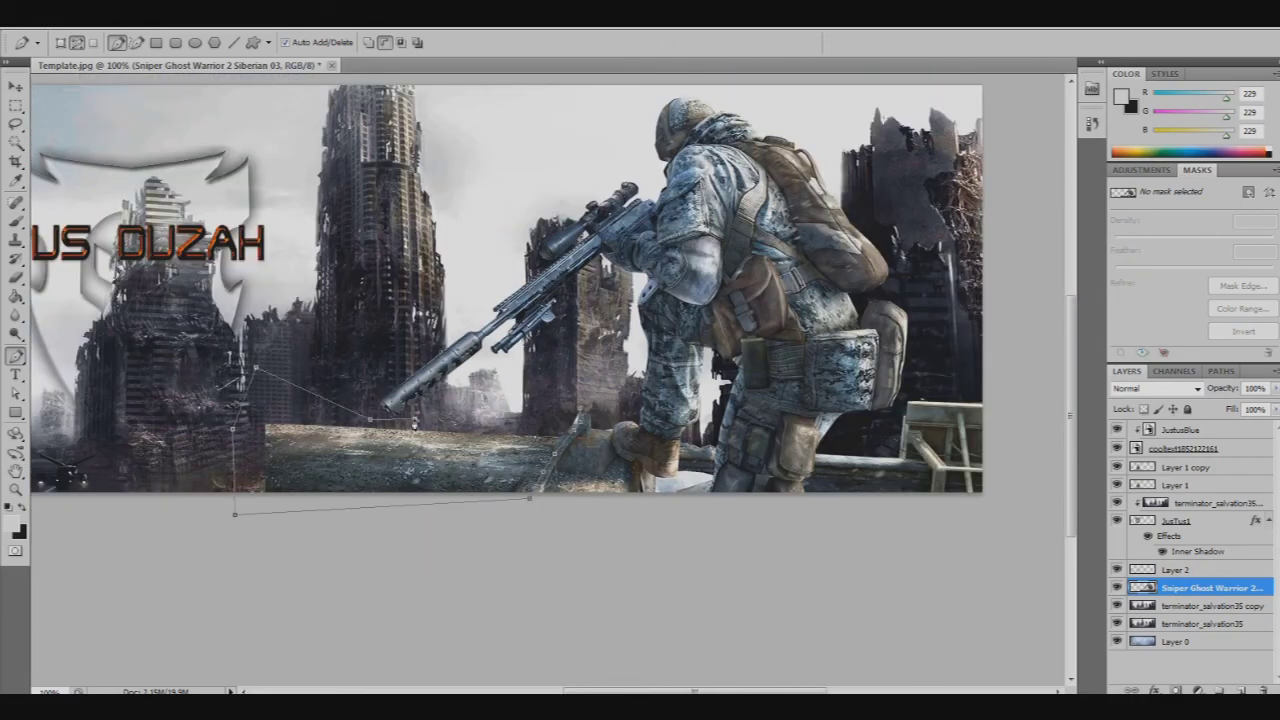
Step: Convert the path into a selection, delete the concrete ledge from the sniper layer, and deselect
right_click(465, 467)
left_click(528, 548)
left_click(729, 209)
key("m")
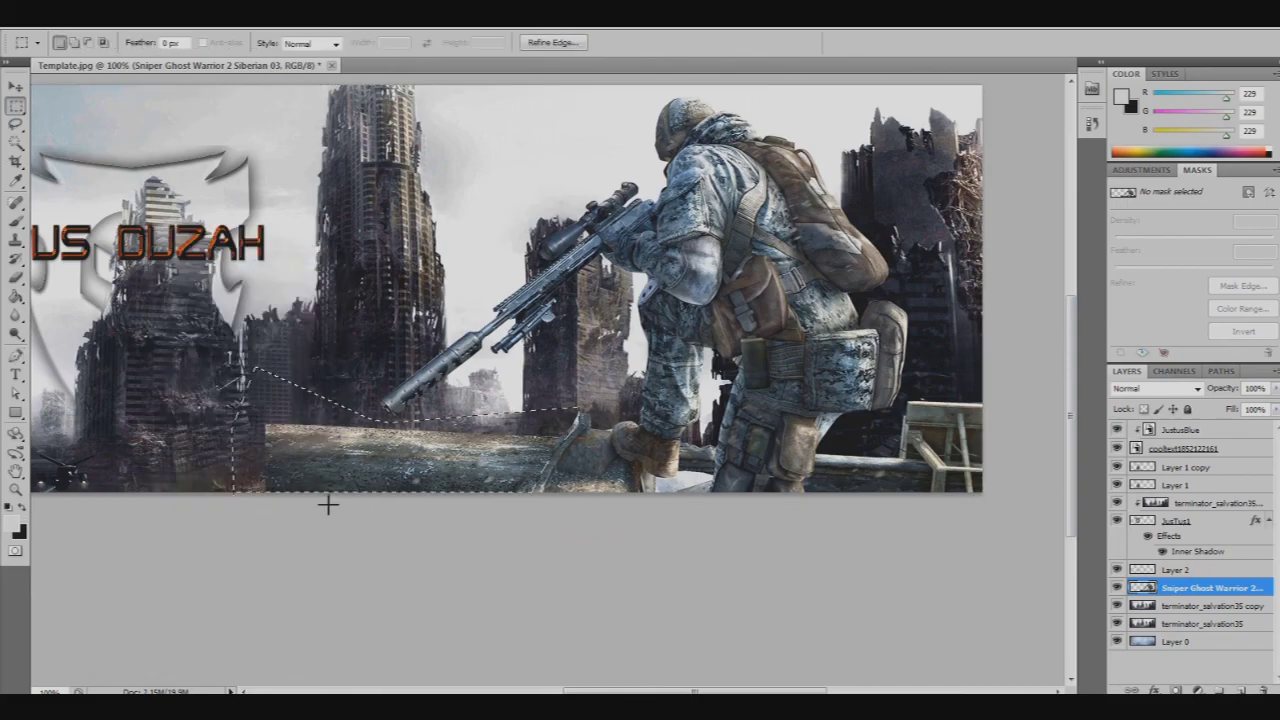
key("ctrl+d")
key("ctrl+minus")
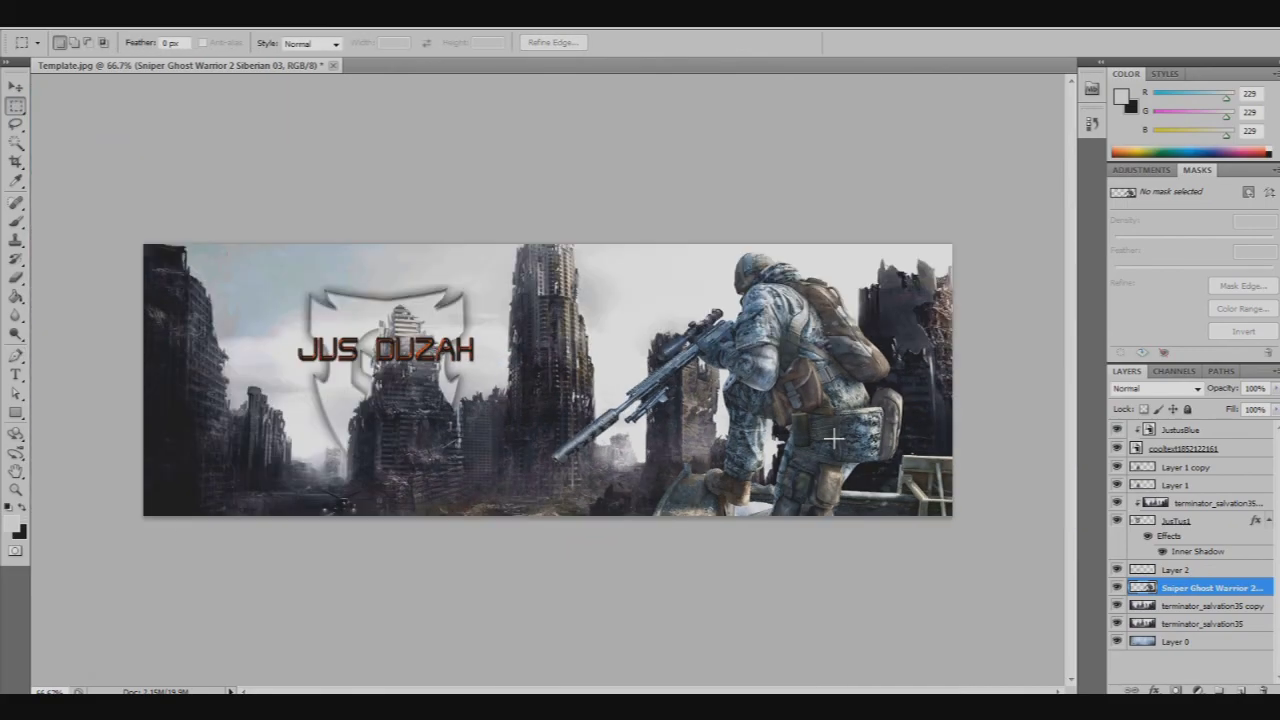
Step: Duplicate the sniper layer and scale the lower of the two to 101% width with Free Transform
right_click(1197, 594)
left_click(1160, 258)
left_click(785, 220)
left_click(1170, 606)
right_click(590, 340)
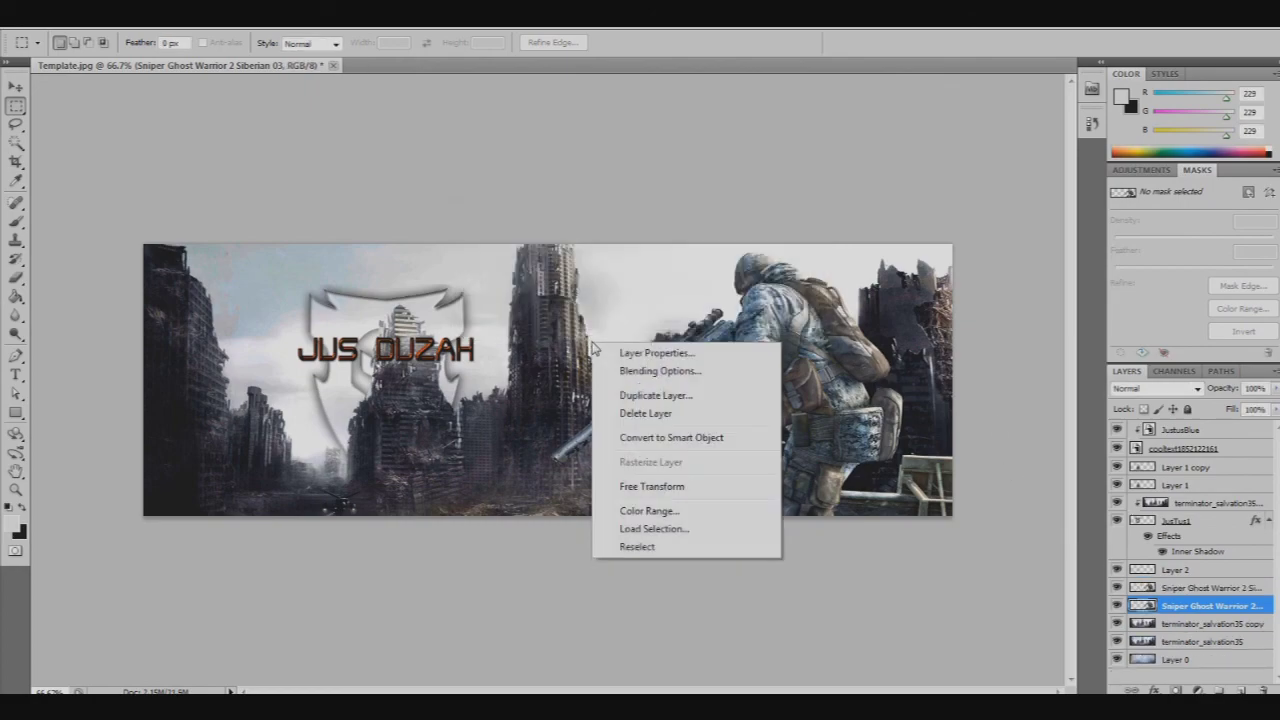
left_click(690, 486)
left_click(262, 42)
key("BackSpace")
type("101.00")
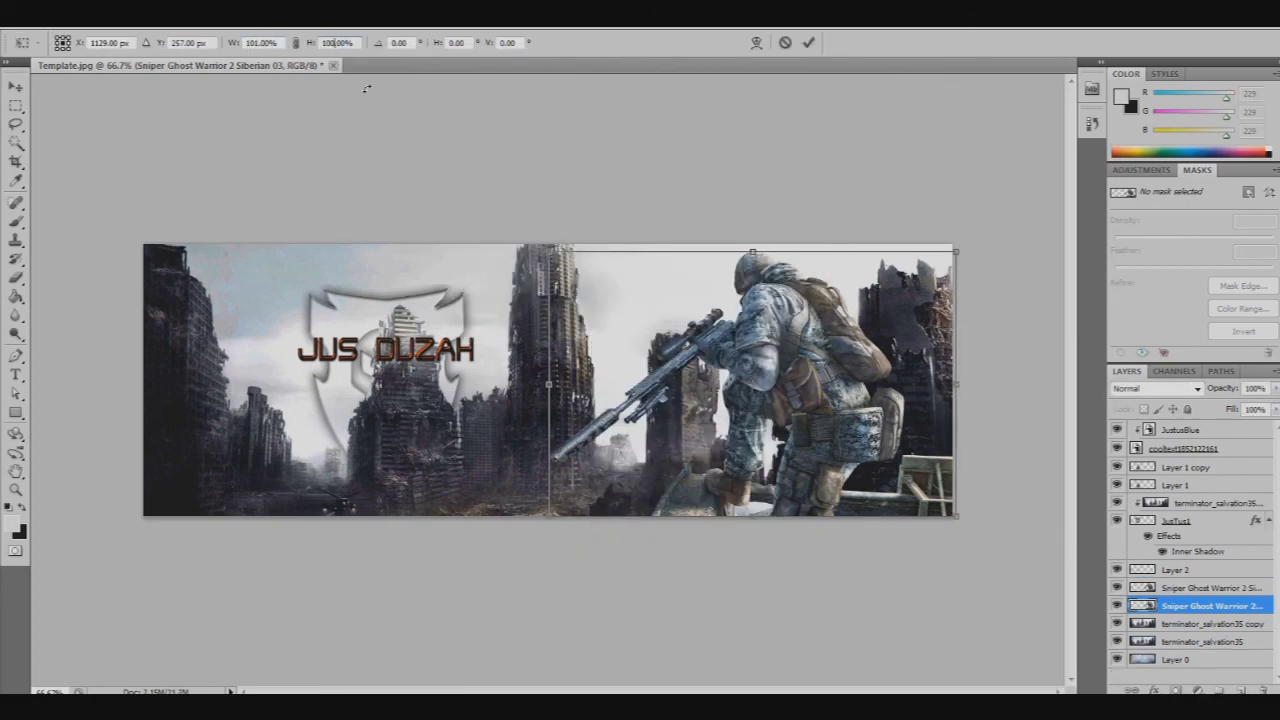
left_click(808, 42)
Step: Apply a Lens Blur filter to the lower sniper layer
left_click(238, 20)
mouse_move(300, 164)
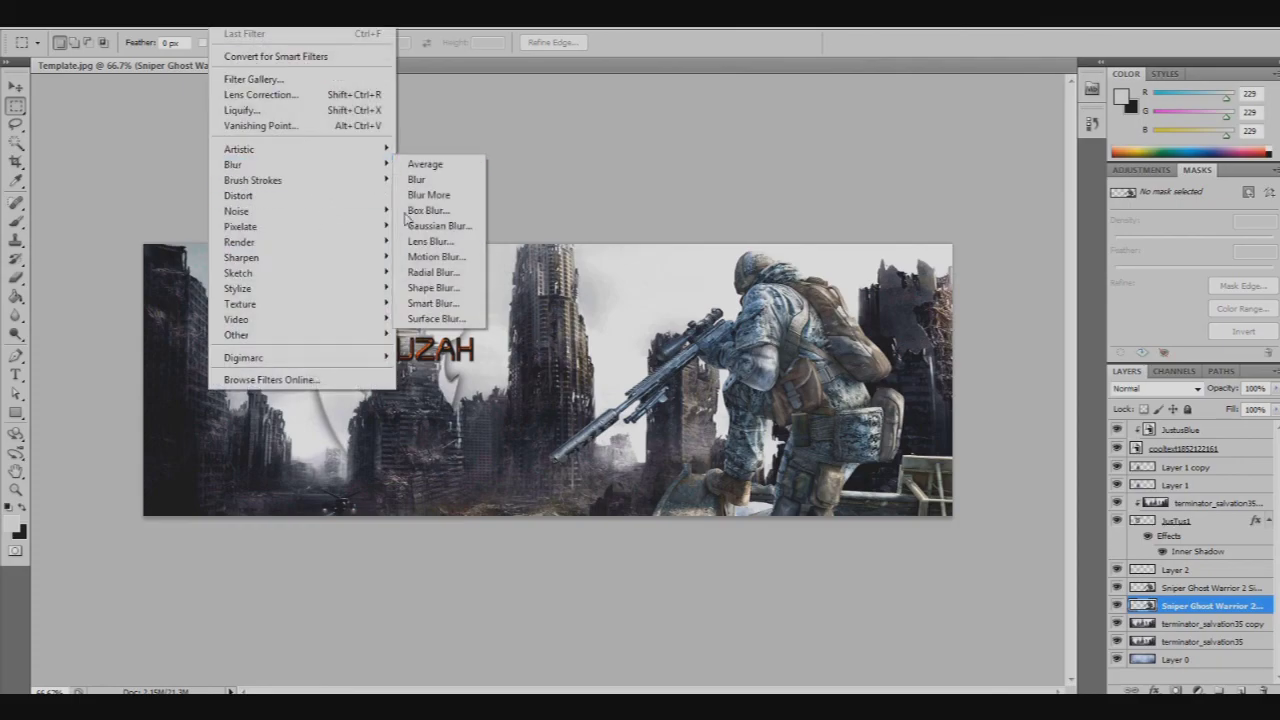
left_click(430, 244)
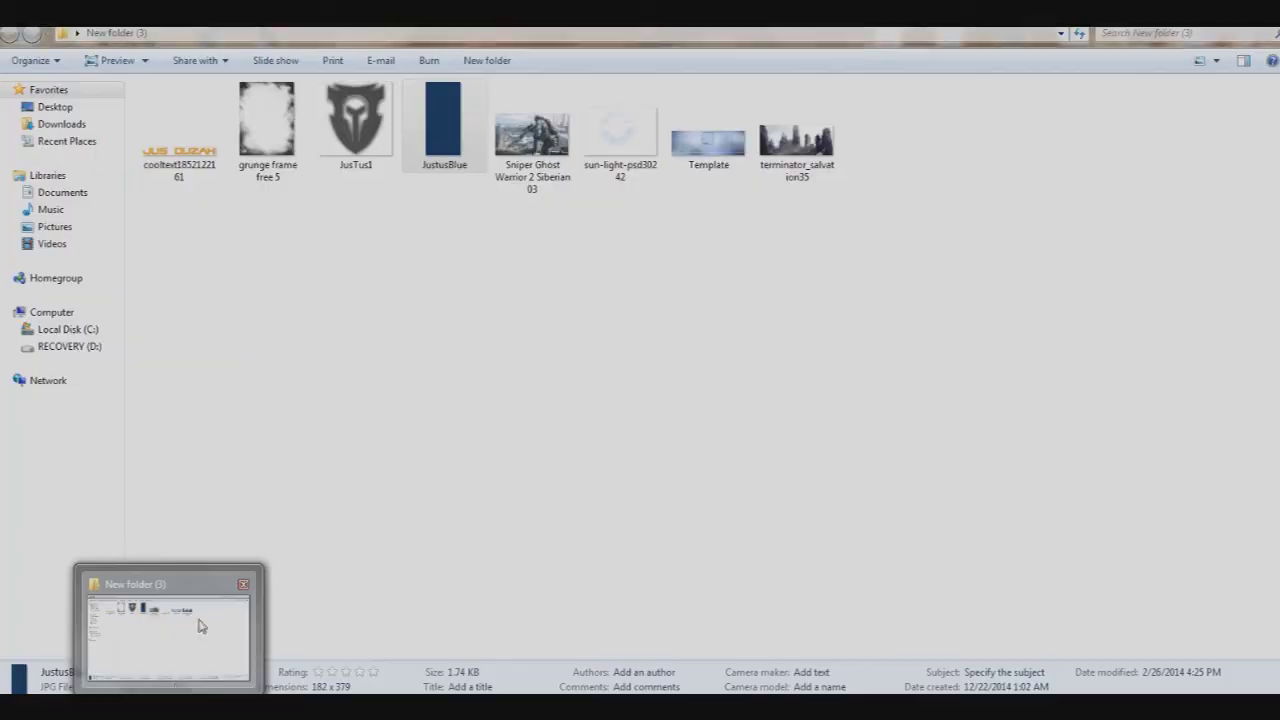
Step: Place the grunge frame free 5 image on top, rotate it 90°, and stretch it over the whole banner
left_click(203, 623)
left_click_drag(275, 120, 522, 430)
right_click(523, 432)
left_click(581, 617)
left_click_drag(684, 278, 958, 235)
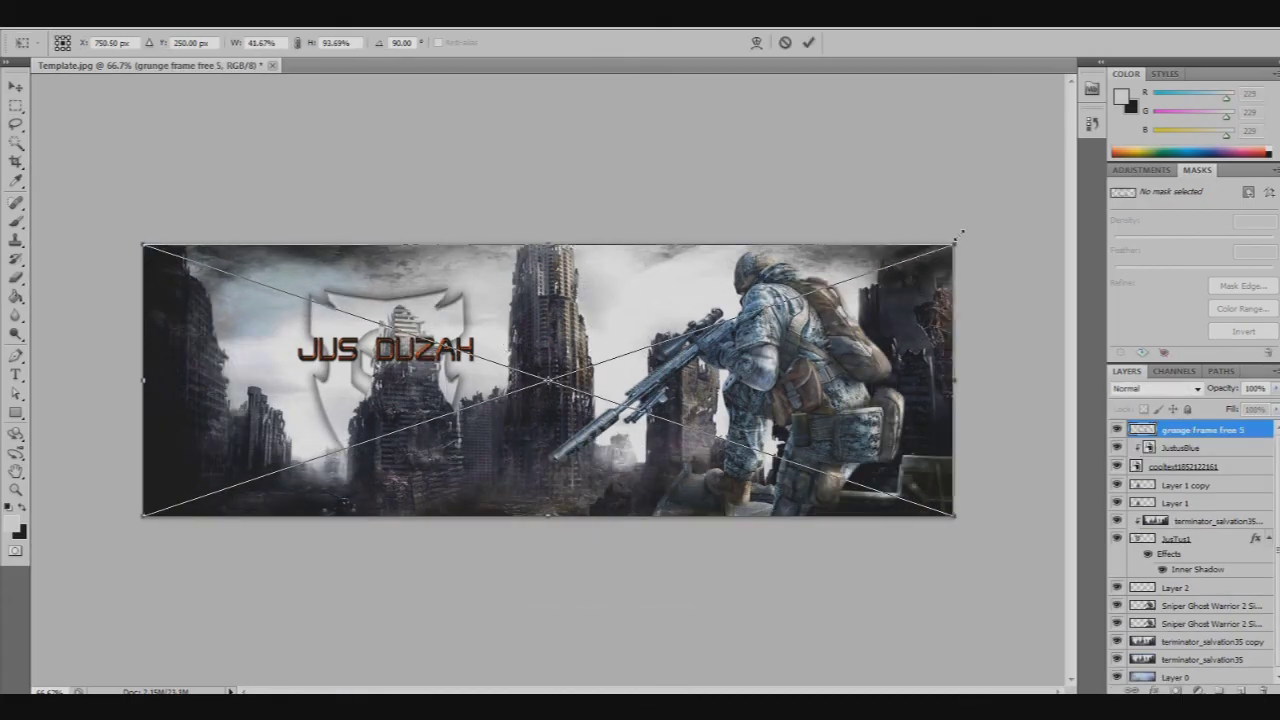
left_click(808, 42)
Step: Place the sun-light-psd30242 image above the grunge frame
mouse_move(170, 700)
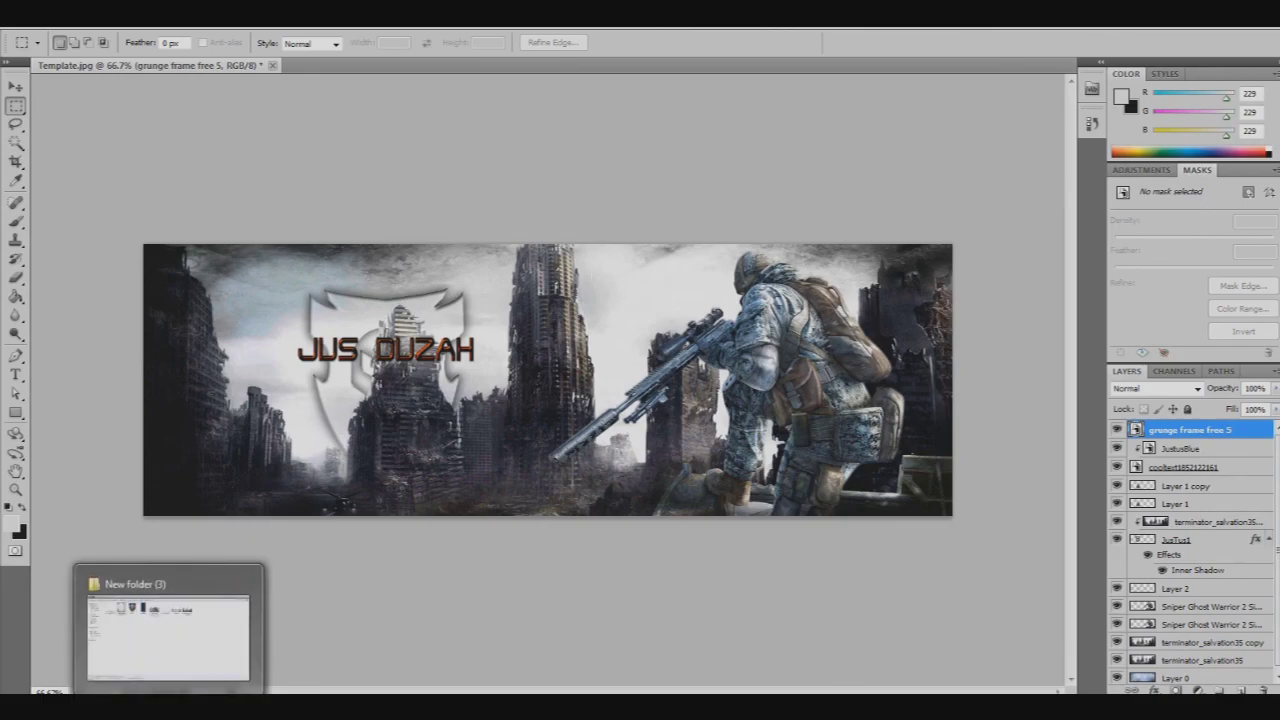
left_click(175, 622)
left_click_drag(419, 567, 540, 400)
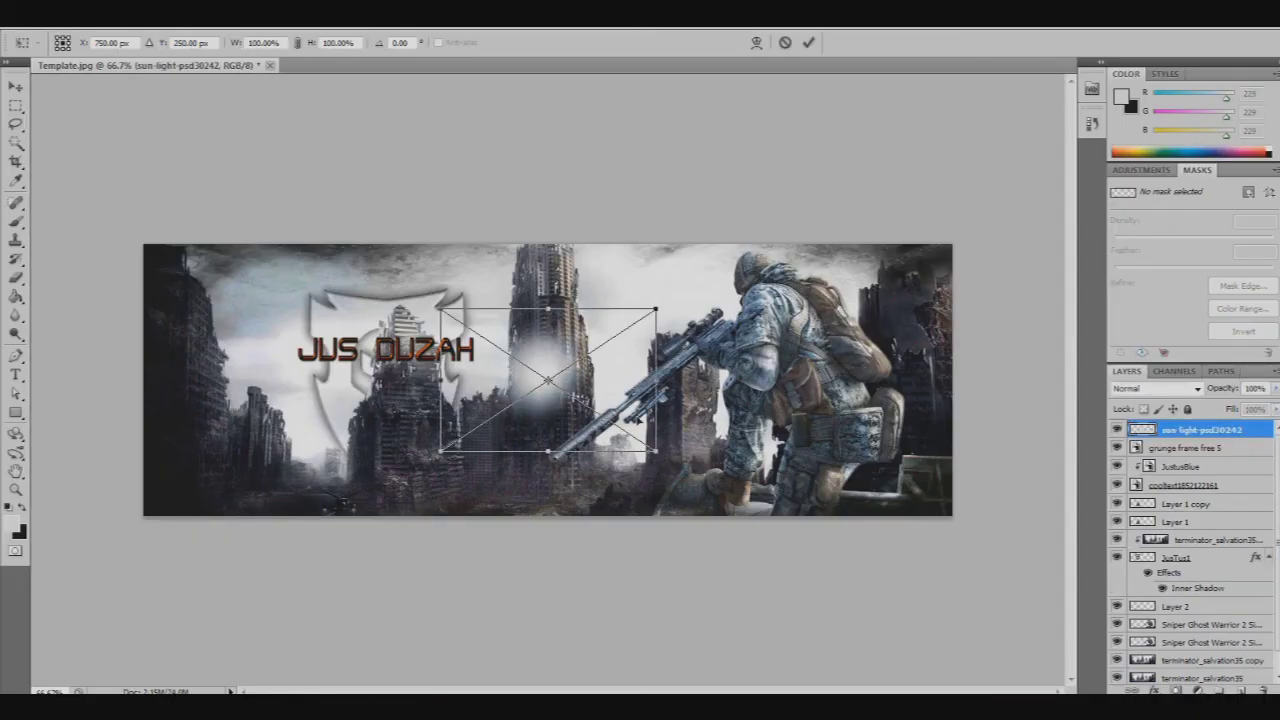